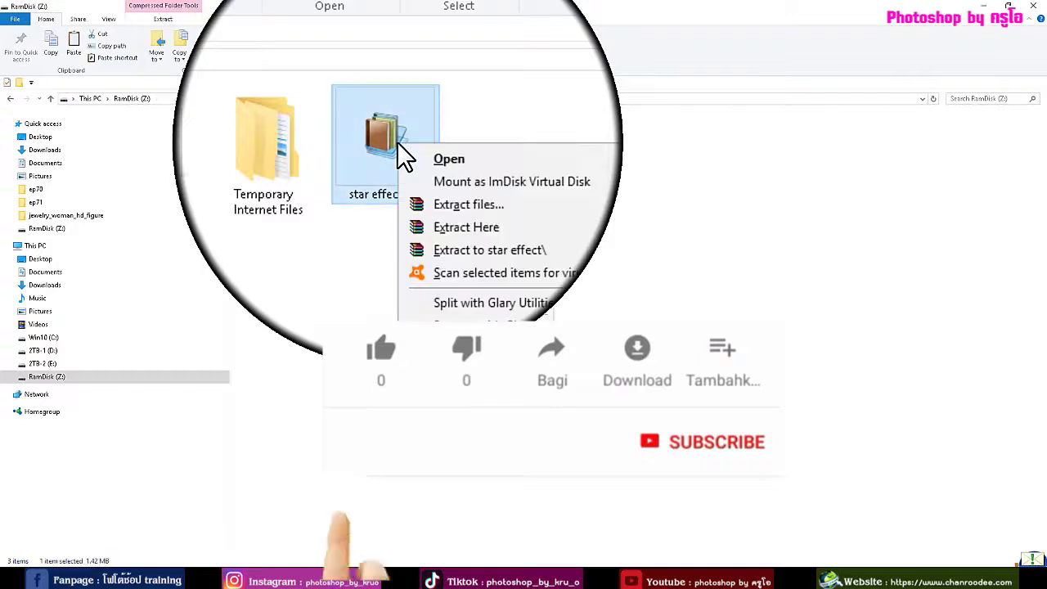
# Extract star effect.zip into its current folder on RamDisk (Z:) and select the extracted star effect.atn file
pyautogui.click(444, 198)
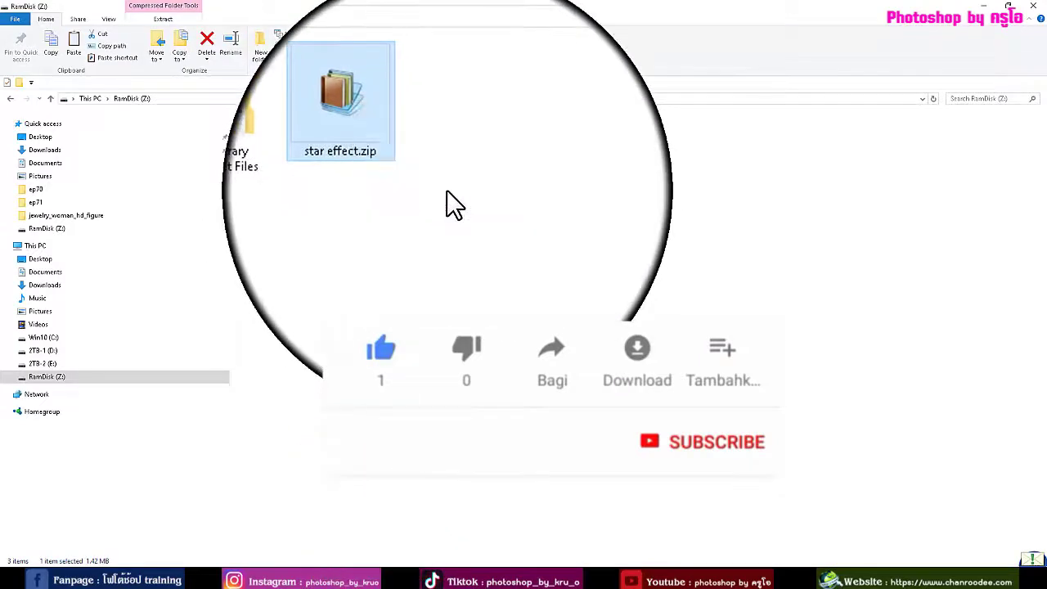
pyautogui.click(456, 150)
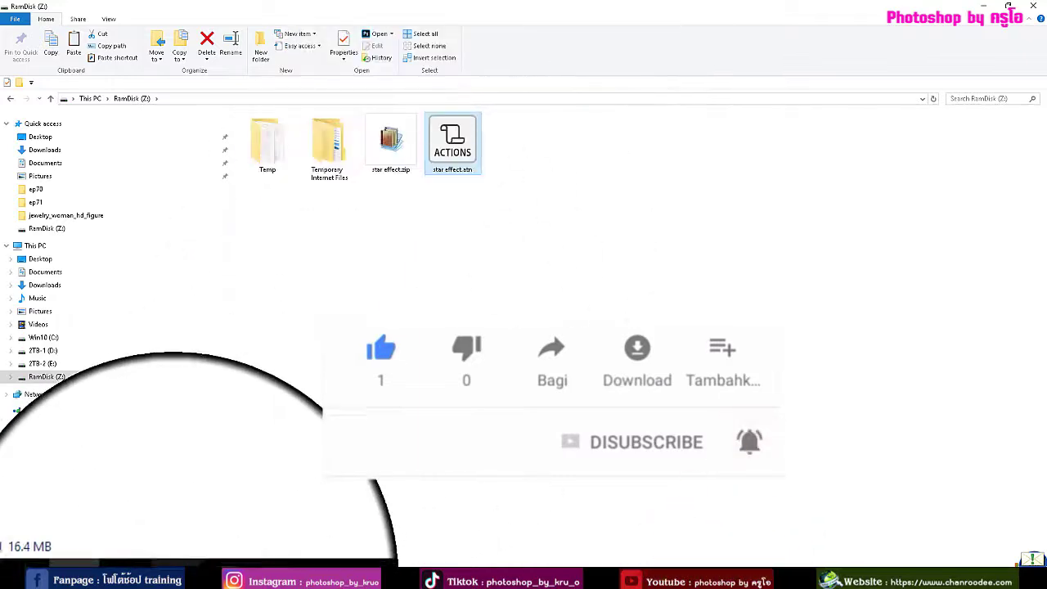
# Switch to Photoshop and load the star effect.atn action set from RamDisk (Z:)
pyautogui.click(177, 577)
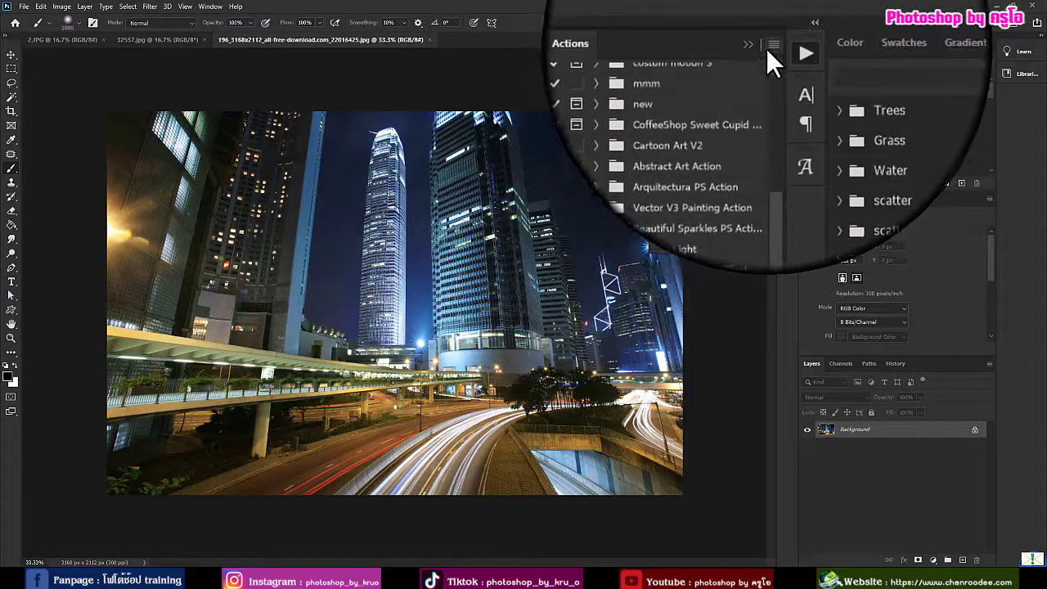
pyautogui.click(769, 47)
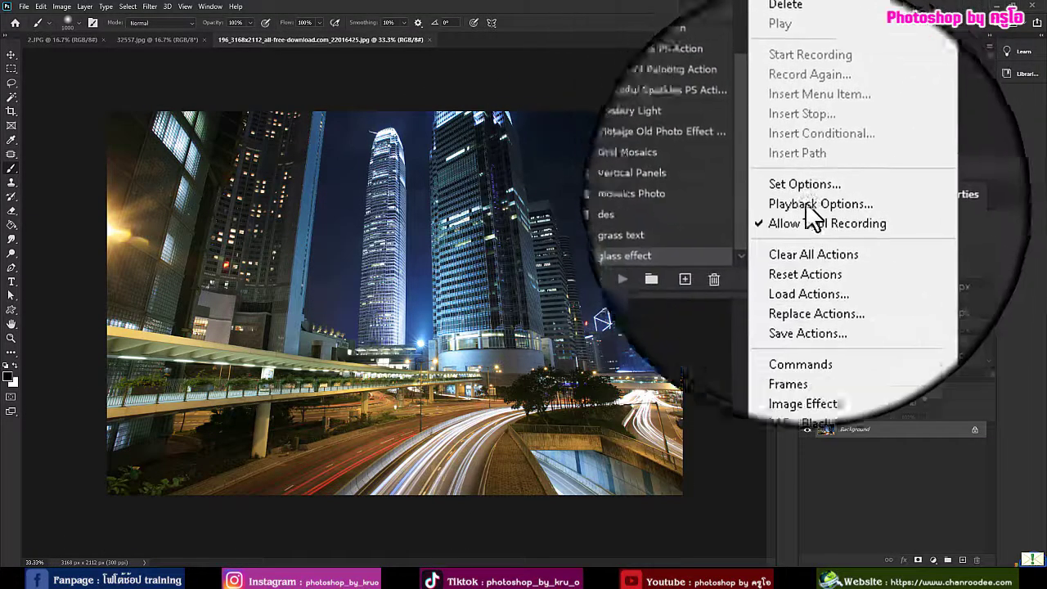
pyautogui.click(812, 249)
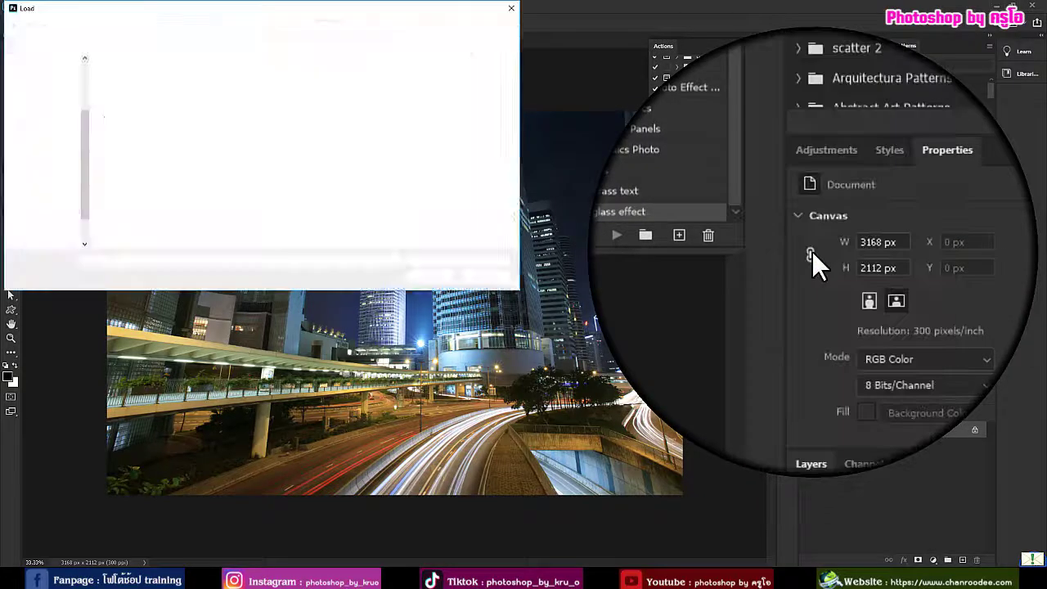
pyautogui.click(50, 244)
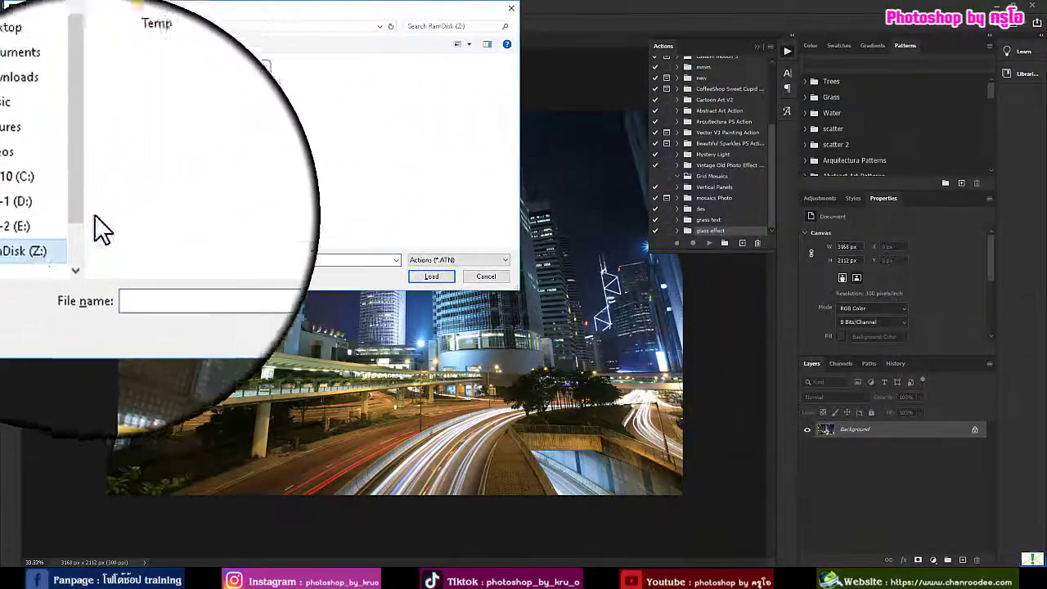
pyautogui.click(262, 95)
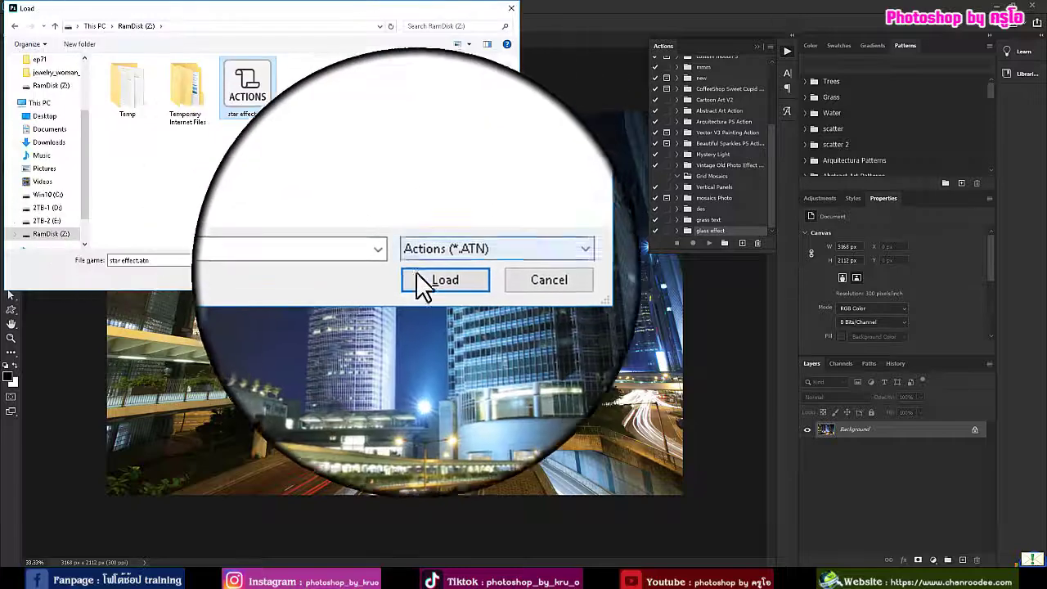
pyautogui.click(431, 276)
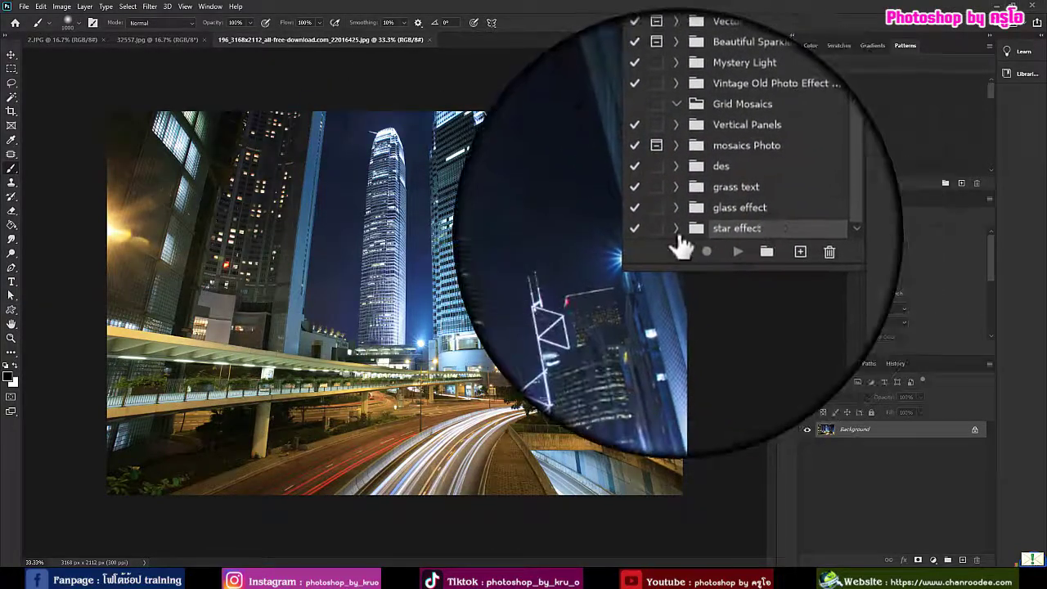
# Play star action from the star effect set on the night city photo, accepting the smart filter notices
pyautogui.click(676, 229)
pyautogui.click(701, 235)
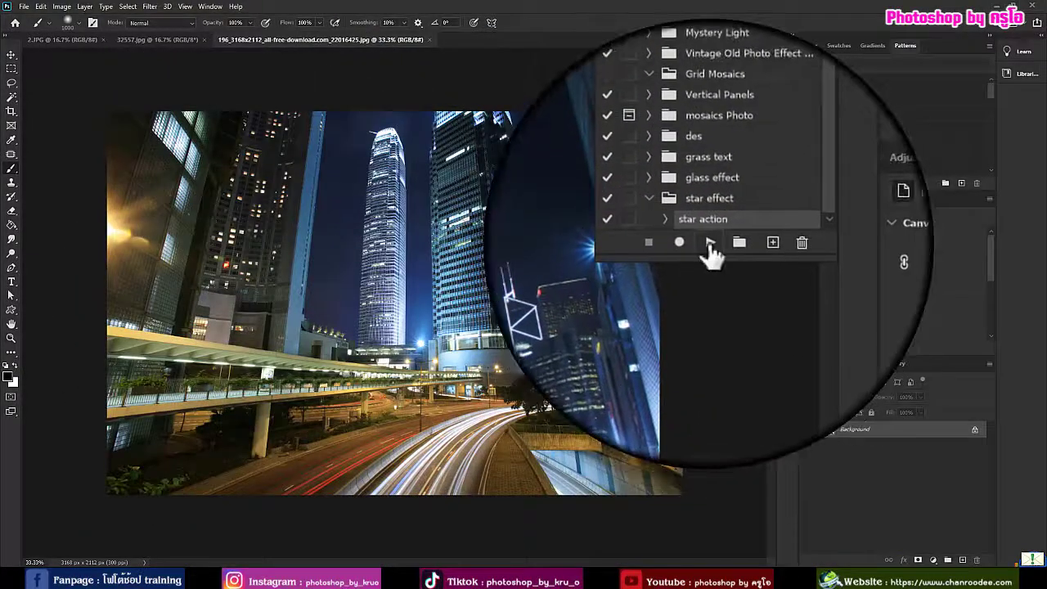
pyautogui.click(709, 243)
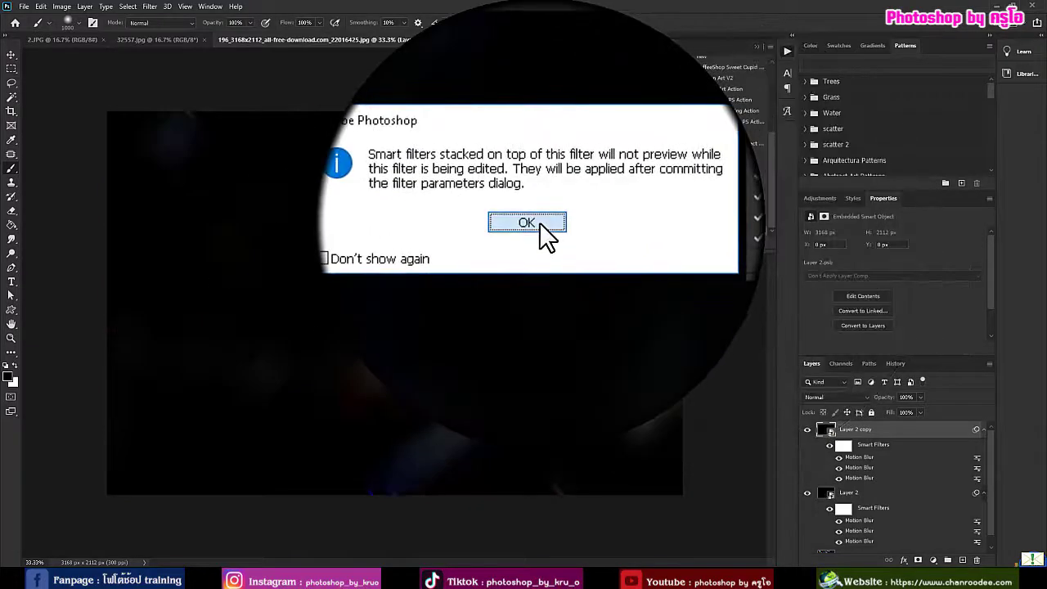
pyautogui.click(539, 222)
pyautogui.click(539, 223)
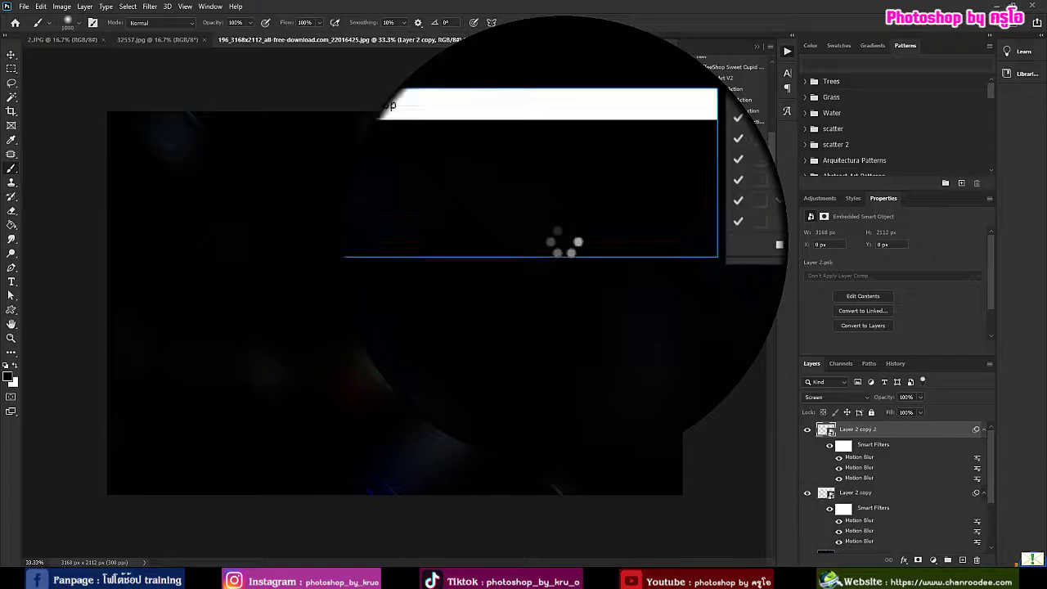
pyautogui.click(544, 225)
pyautogui.click(544, 225)
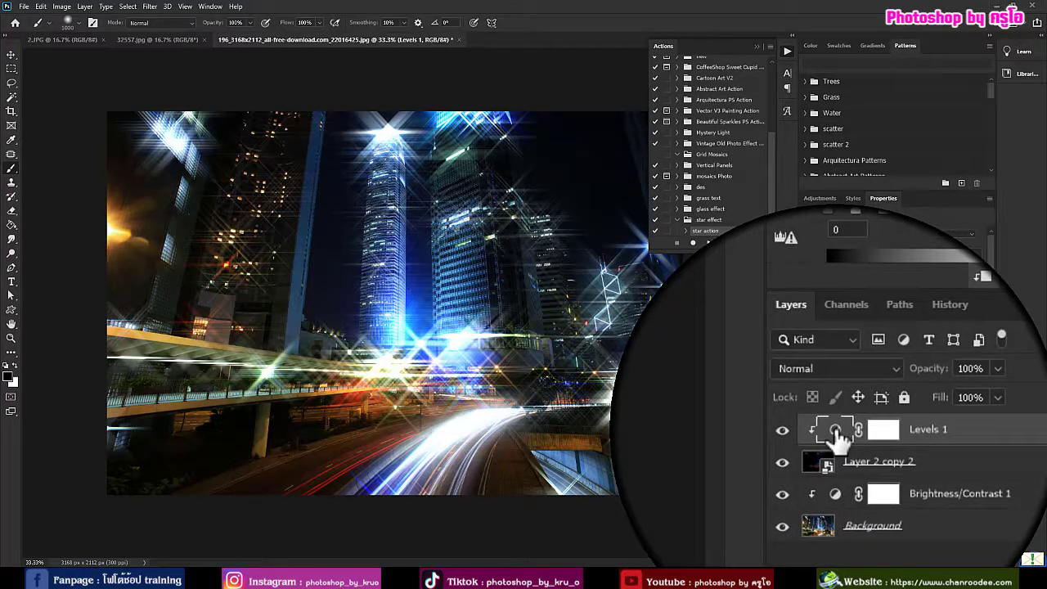
# Soften the star glow with the Levels 1 layer, setting the midtone input to 0.67 and the white input to 128
pyautogui.doubleClick(835, 431)
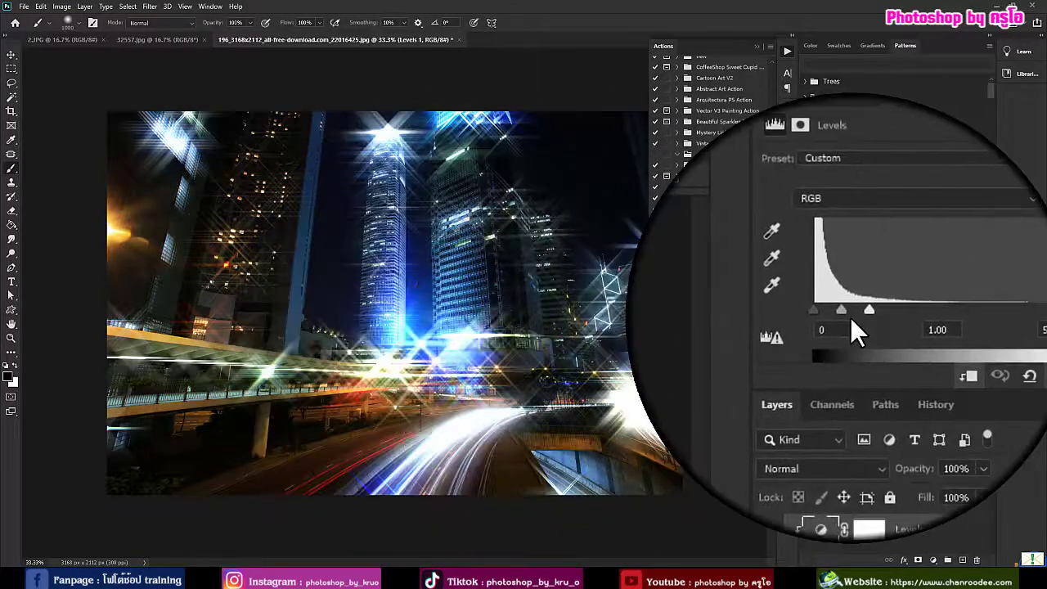
pyautogui.moveTo(859, 312)
pyautogui.mouseDown()
pyautogui.moveTo(900, 312)
pyautogui.moveTo(863, 311)
pyautogui.moveTo(874, 312)
pyautogui.mouseUp()
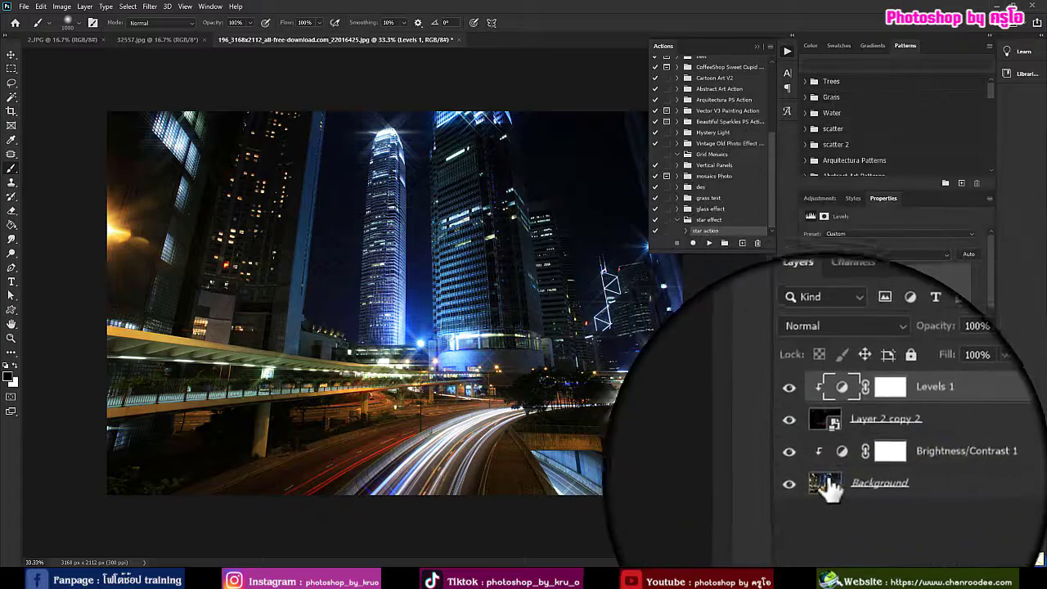
# Set the Brightness/Contrast 1 layer to brightness -77 and contrast 53
pyautogui.click(842, 452)
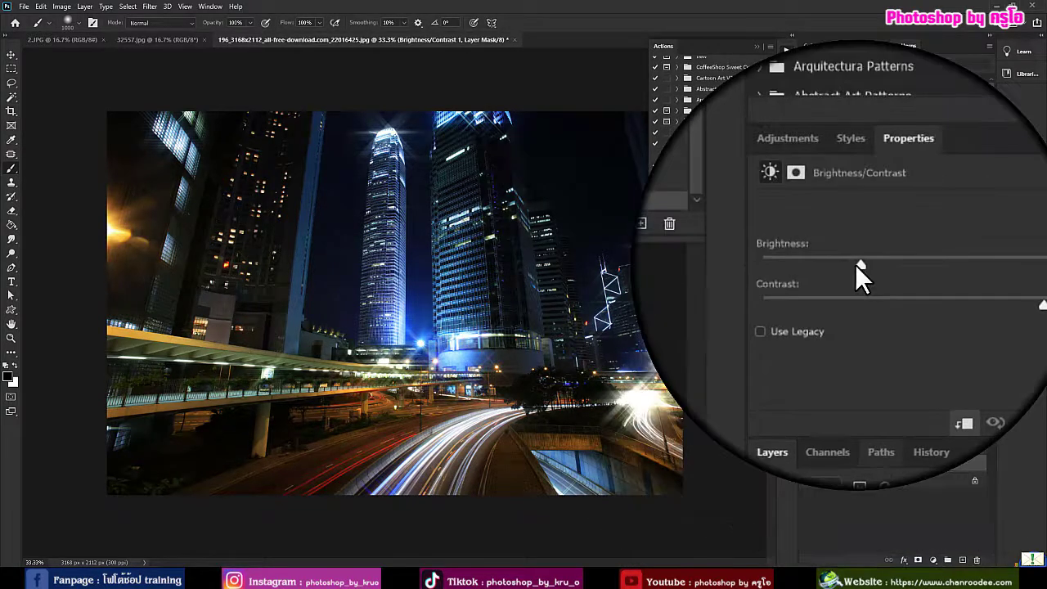
pyautogui.moveTo(855, 264); pyautogui.dragTo(848, 261)
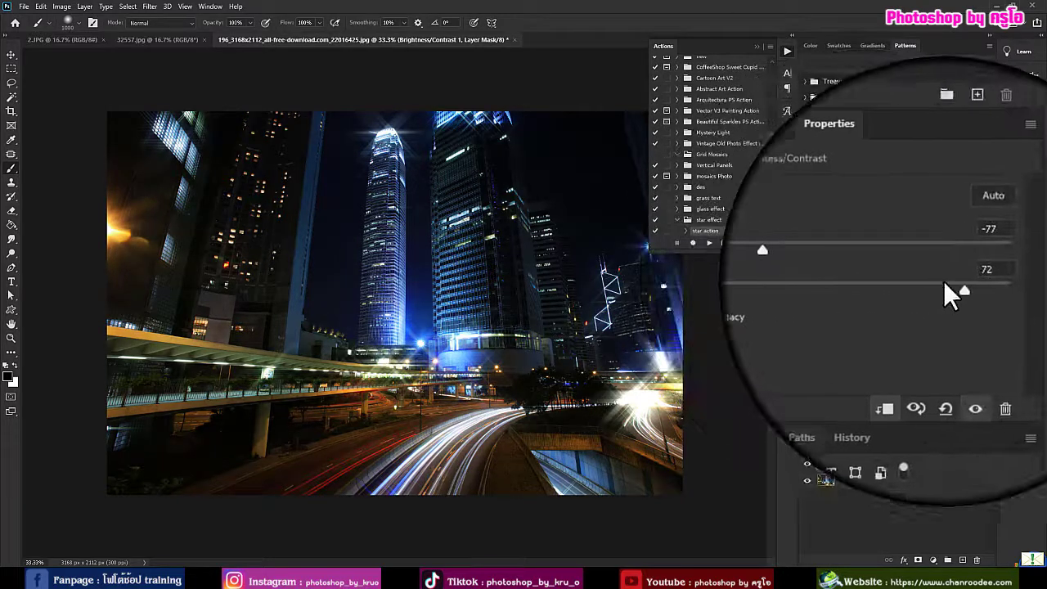
pyautogui.moveTo(954, 286); pyautogui.dragTo(938, 286)
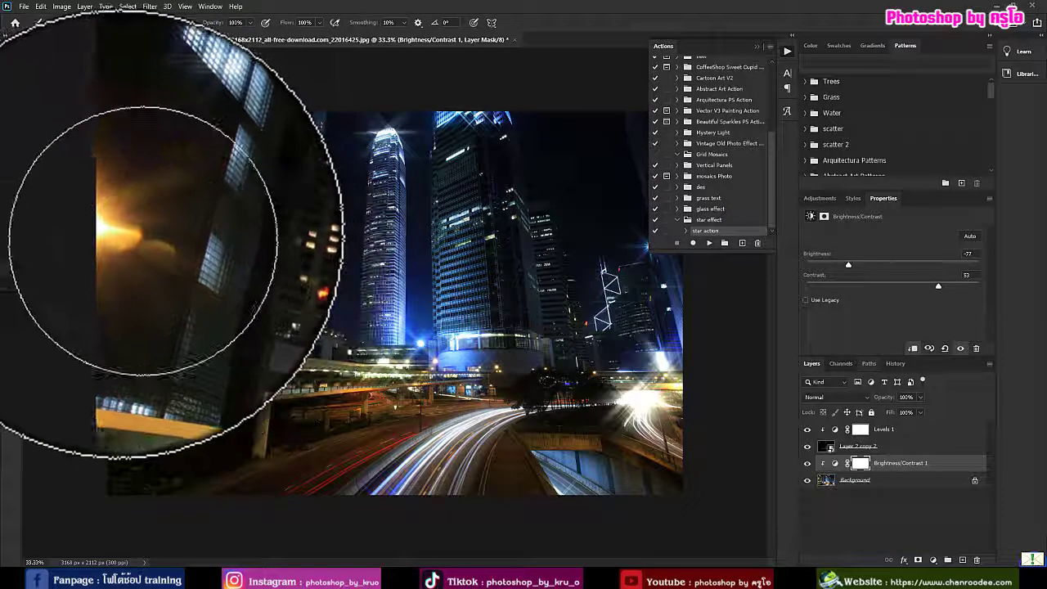
# Open the contents of the Layer 2 copy 2 smart object and of the Layer 2 copy 2 smart object nested inside it
pyautogui.click(879, 409)
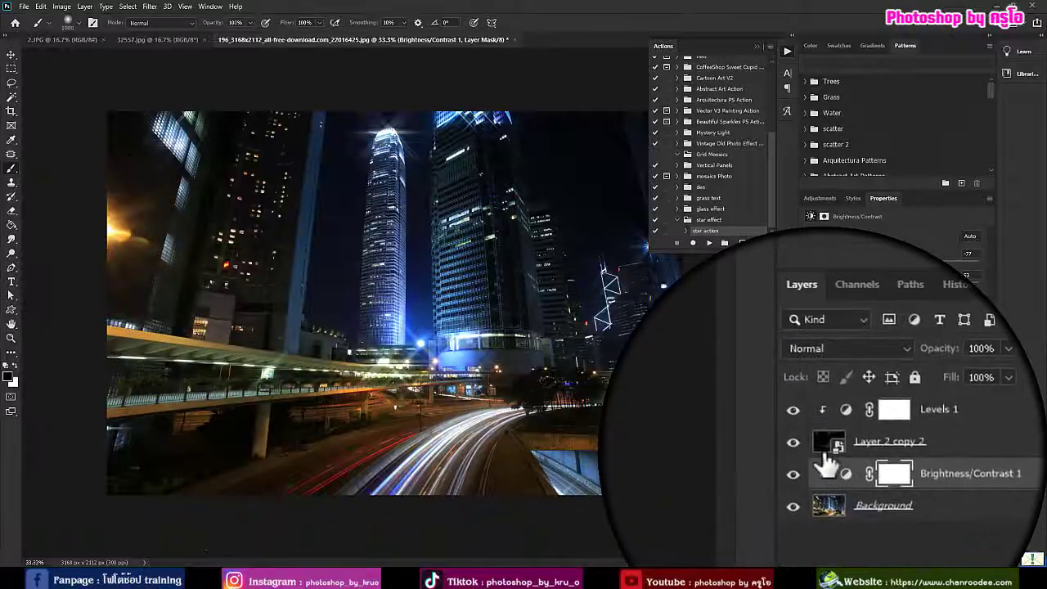
pyautogui.hotkey('shift', 'alt', 's')
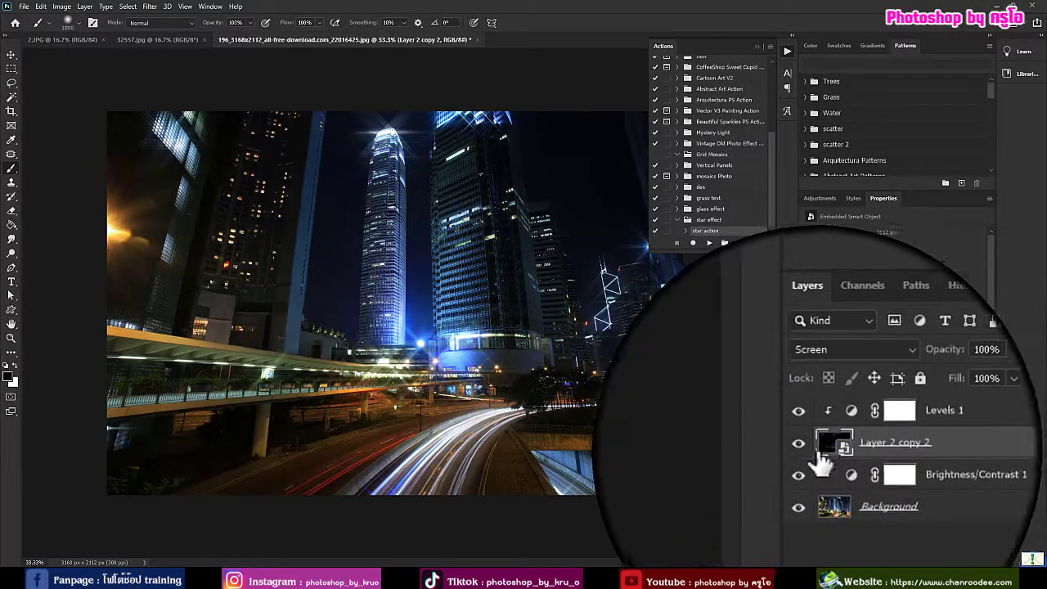
pyautogui.doubleClick(826, 452)
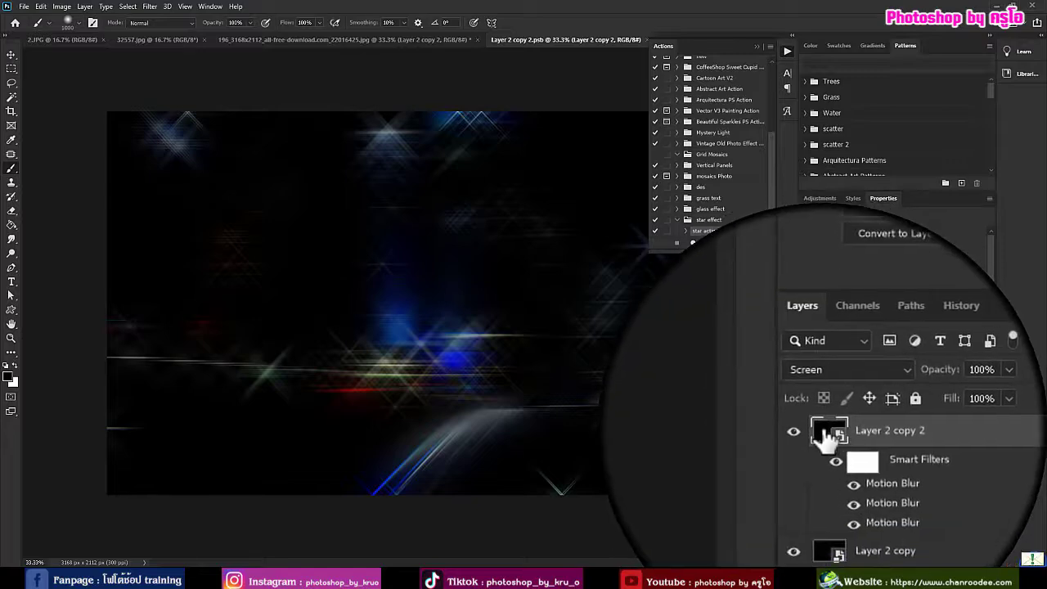
pyautogui.click(756, 46)
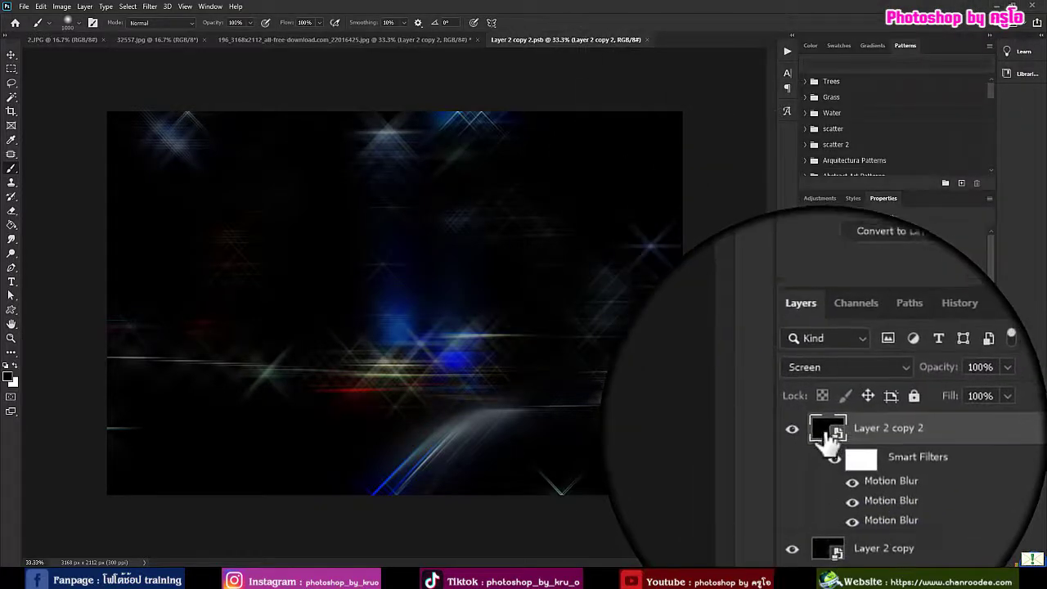
pyautogui.doubleClick(827, 432)
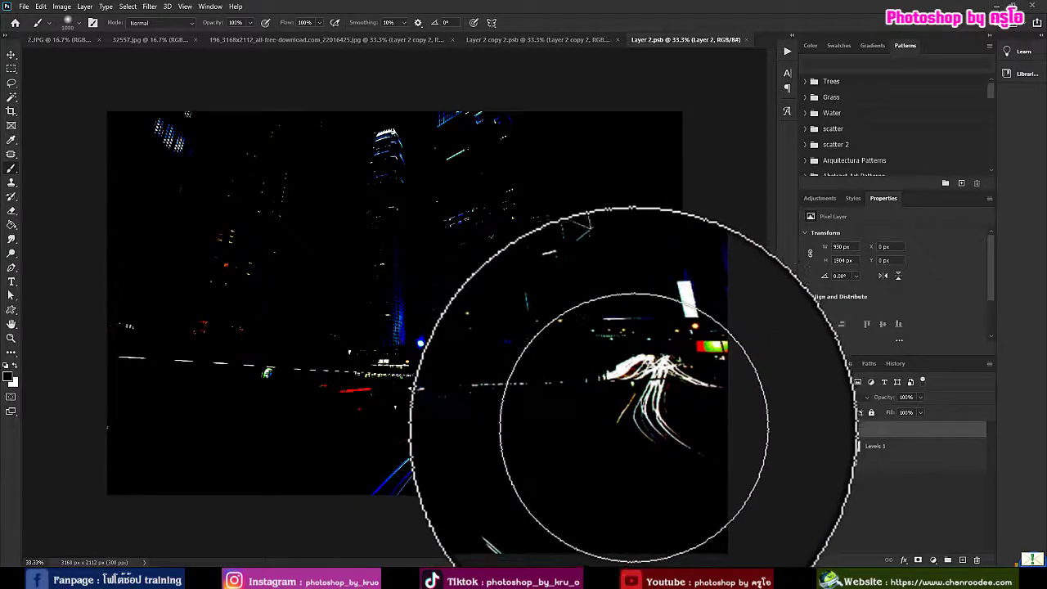
# Raise the black input level of Levels 1 in Layer 2.psb, and paint black over unwanted lights on Layer 2
pyautogui.click(829, 455)
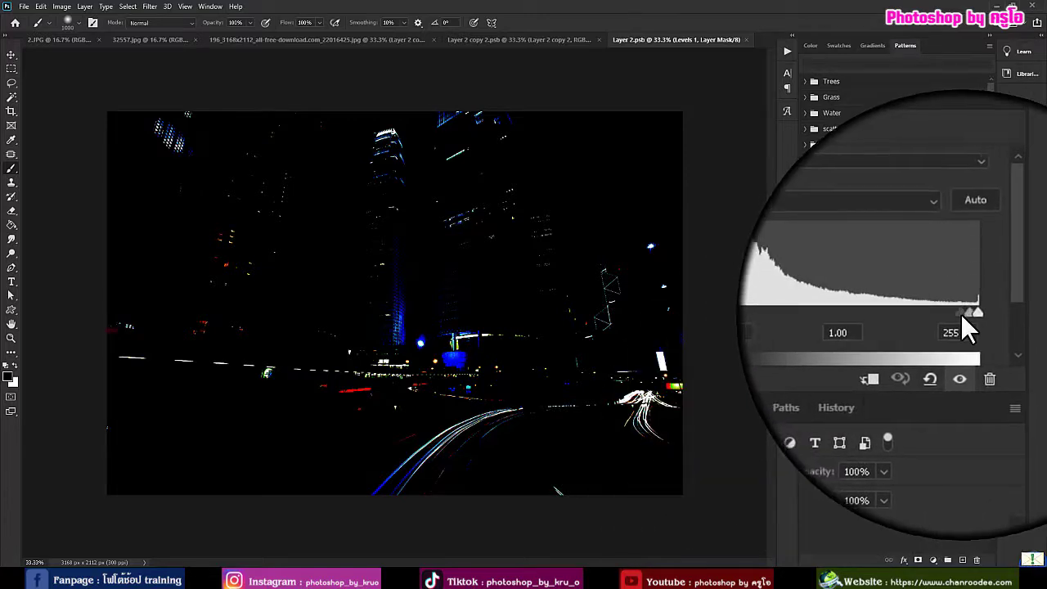
pyautogui.moveTo(960, 314); pyautogui.dragTo(977, 312)
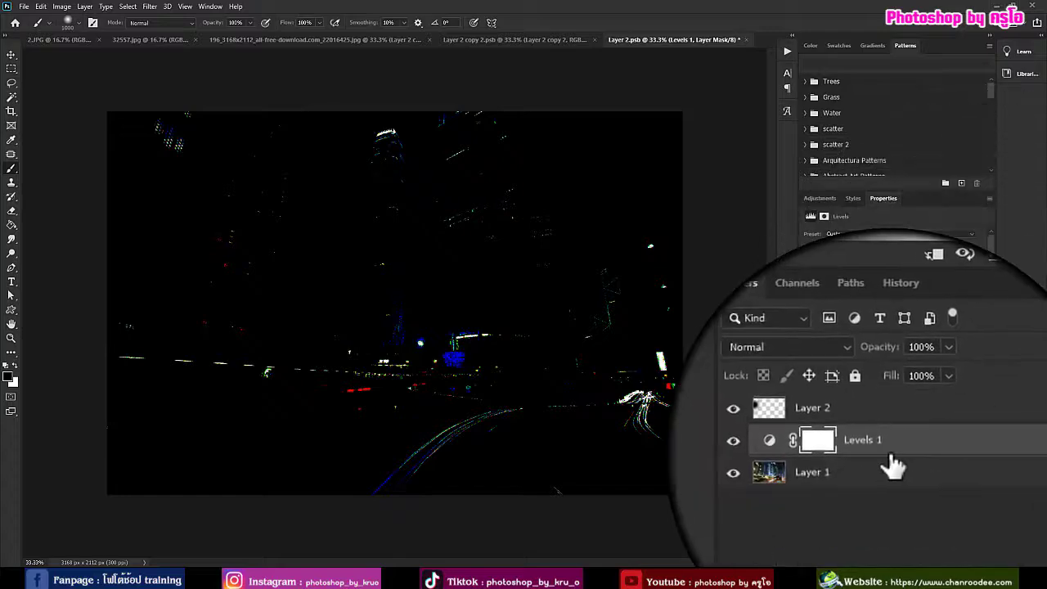
pyautogui.click(828, 425)
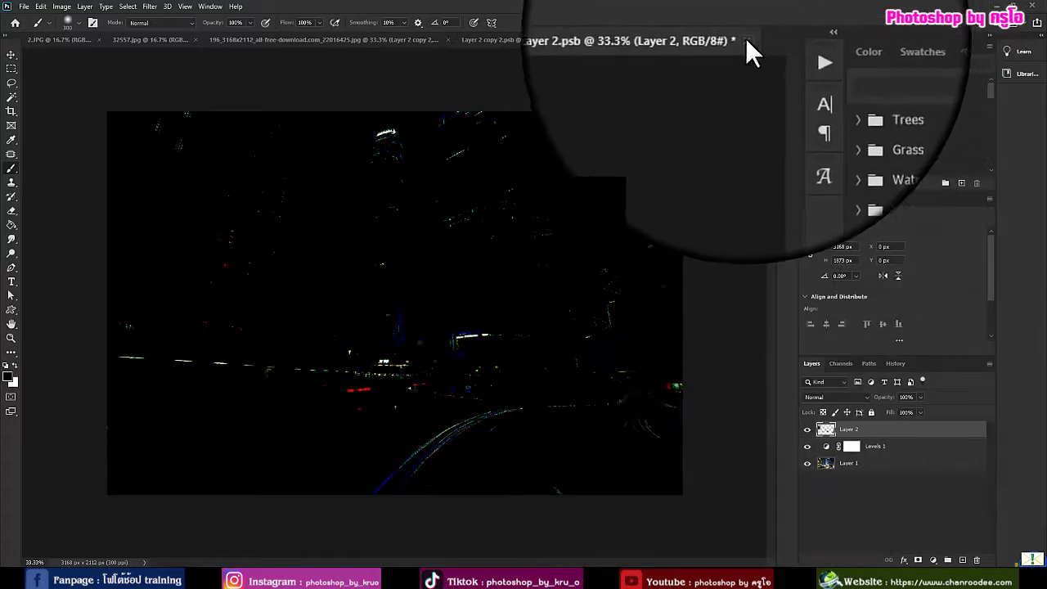
# Close Layer 2.psb and Layer 2 copy 2.psb, saving the changes in both
pyautogui.click(746, 39)
pyautogui.click(464, 214)
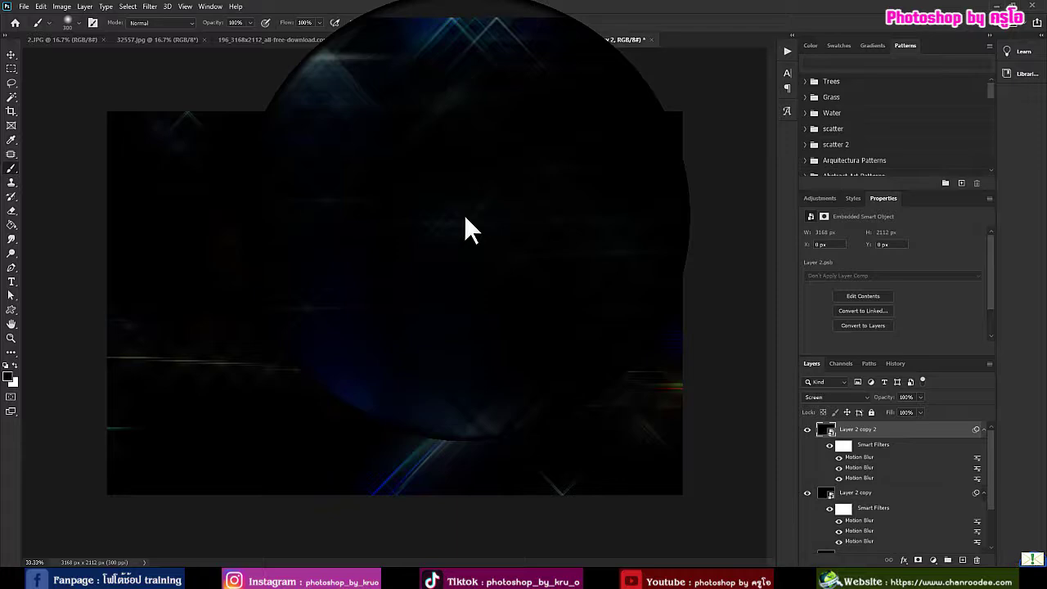
pyautogui.click(650, 39)
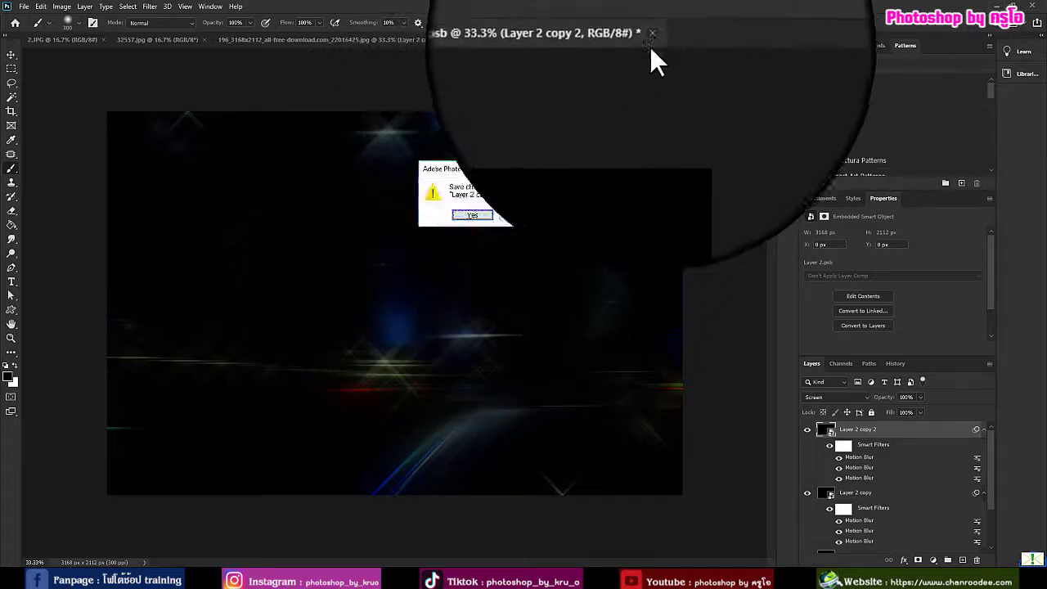
pyautogui.click(462, 214)
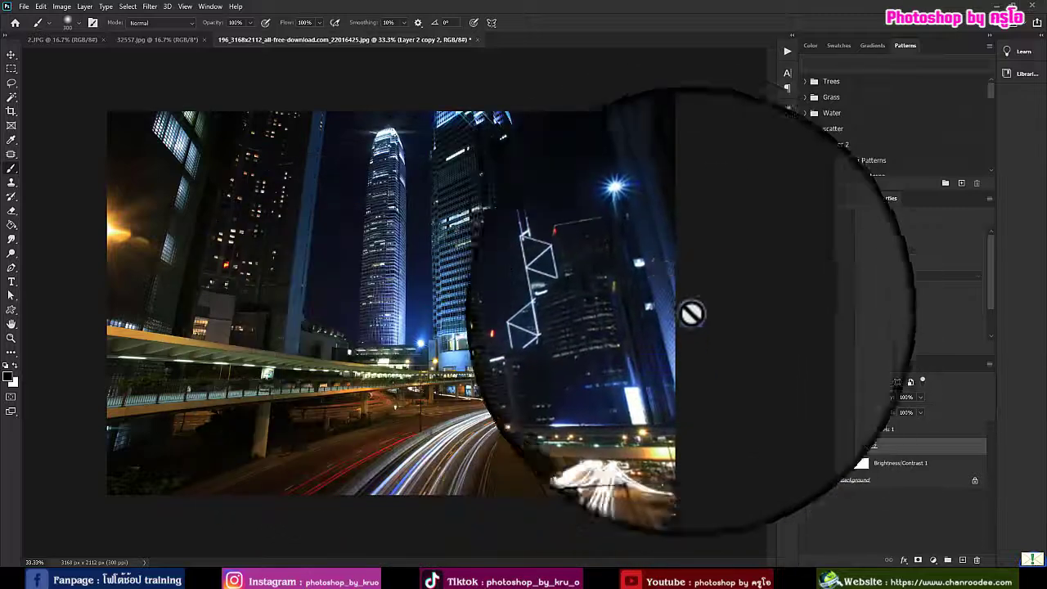
# Lower the white input level of the Levels 1 layer in the city photo to strengthen the star glow
pyautogui.click(842, 428)
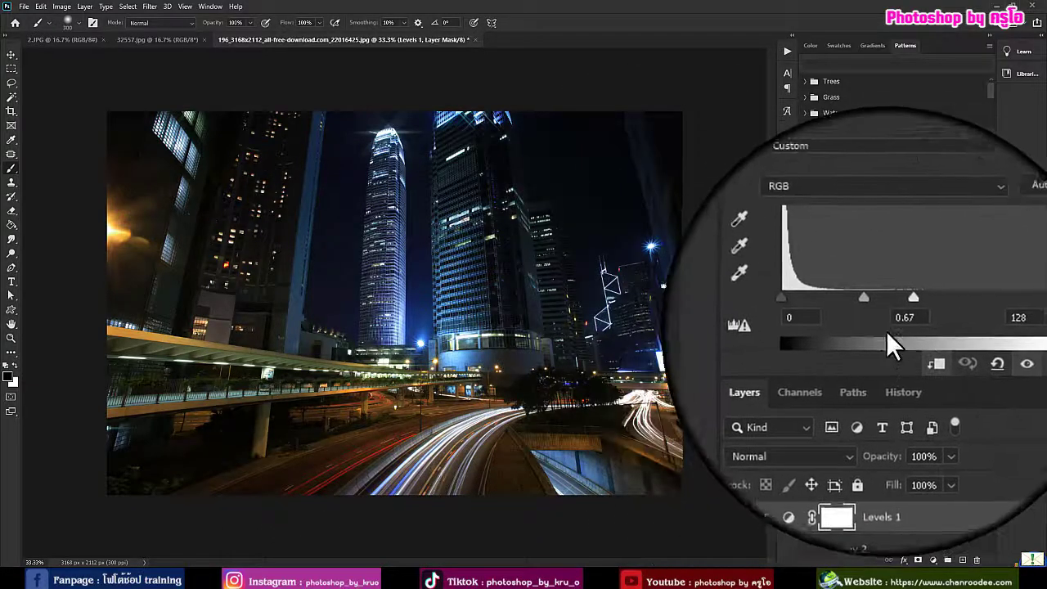
pyautogui.moveTo(898, 315); pyautogui.dragTo(870, 314)
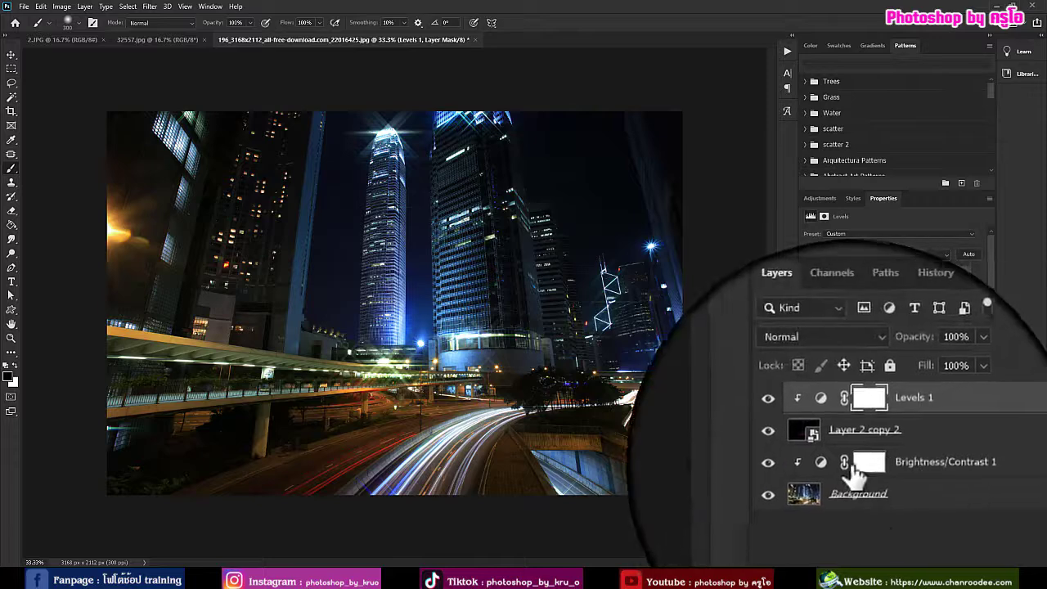
# Lower the brightness of the Brightness/Contrast 1 layer and set its contrast to 32
pyautogui.click(835, 464)
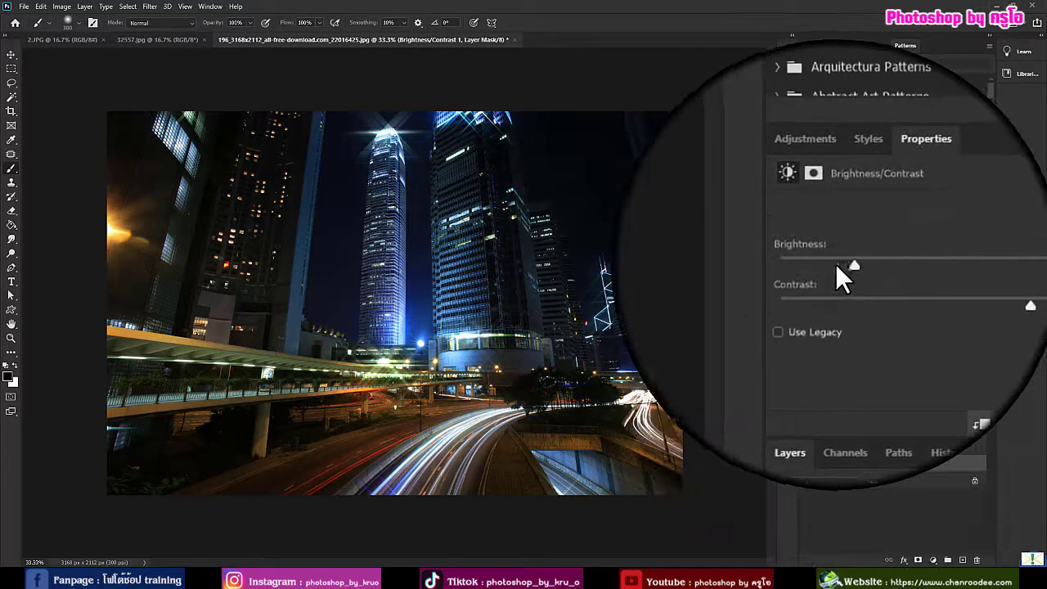
pyautogui.moveTo(838, 267)
pyautogui.mouseDown()
pyautogui.moveTo(870, 264)
pyautogui.moveTo(840, 260)
pyautogui.mouseUp()
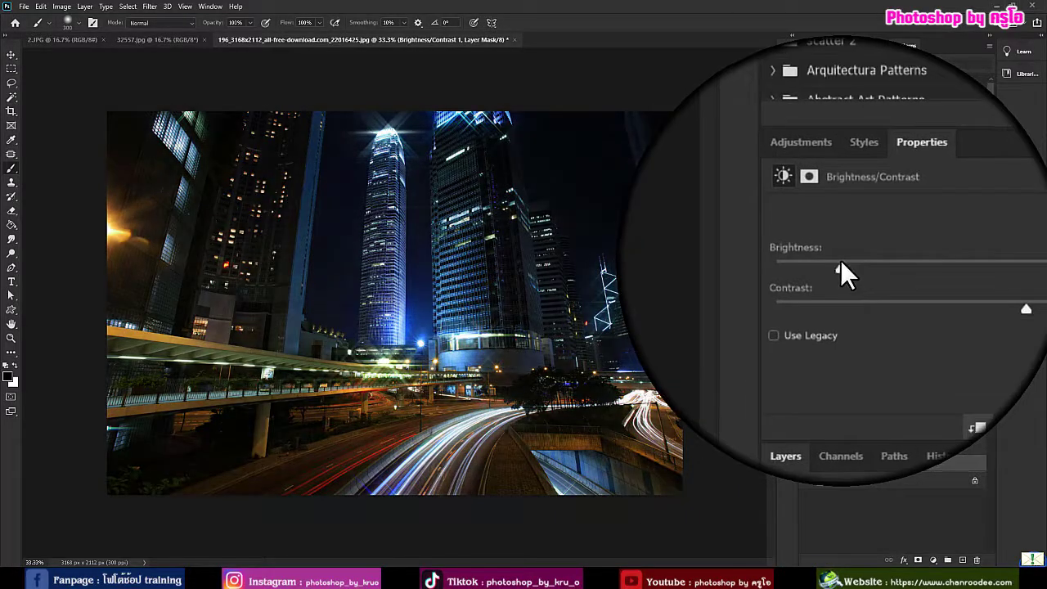
pyautogui.moveTo(947, 289); pyautogui.dragTo(920, 287)
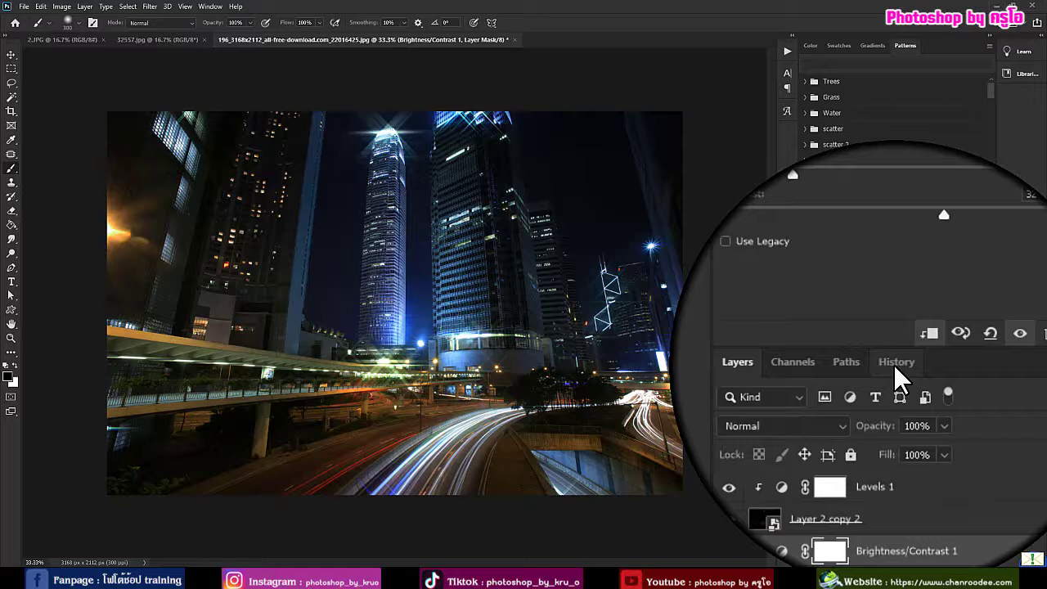
# Compare the city photo's original snapshot with its latest edited state in the history
pyautogui.click(896, 364)
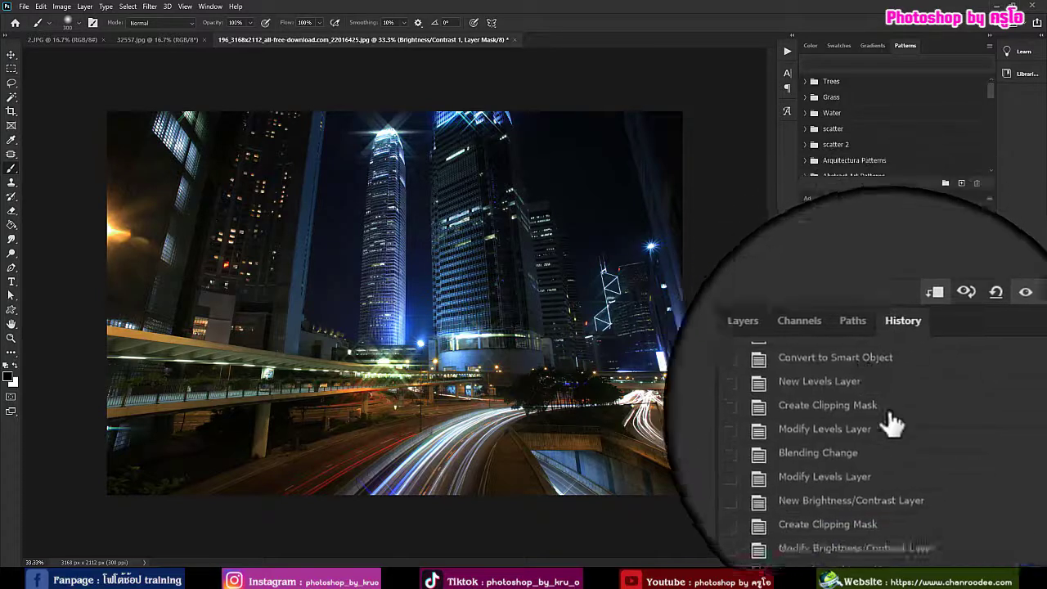
pyautogui.moveTo(991, 496); pyautogui.dragTo(990, 372)
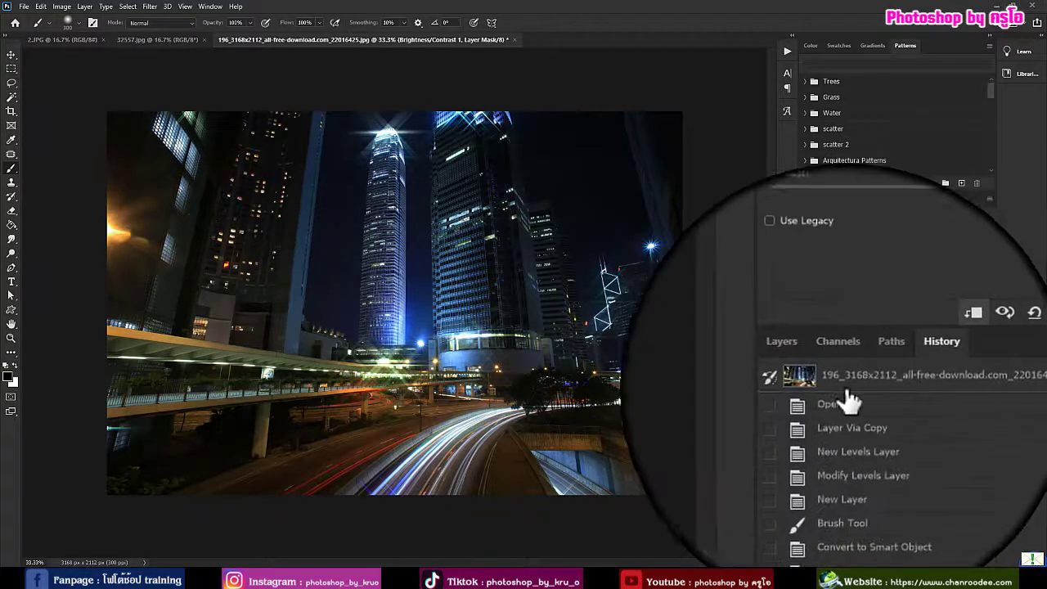
pyautogui.click(848, 385)
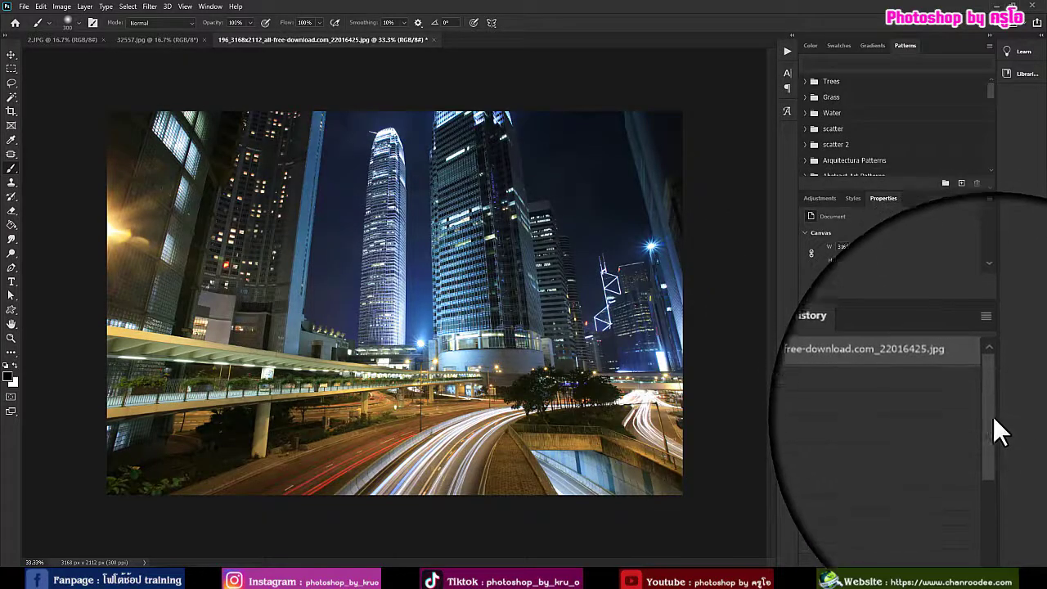
pyautogui.moveTo(993, 416); pyautogui.dragTo(1000, 532)
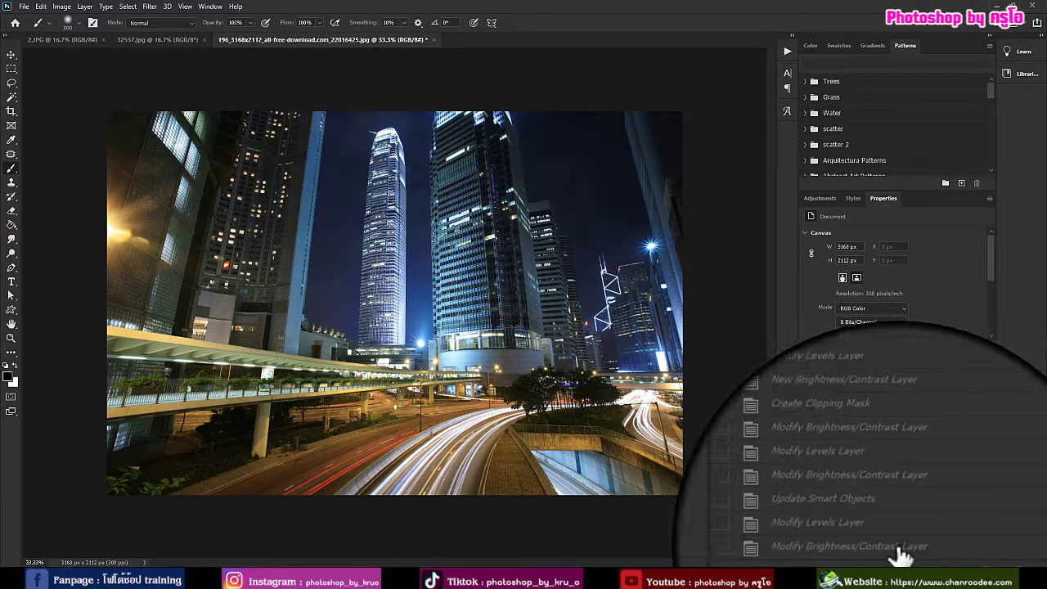
pyautogui.click(900, 554)
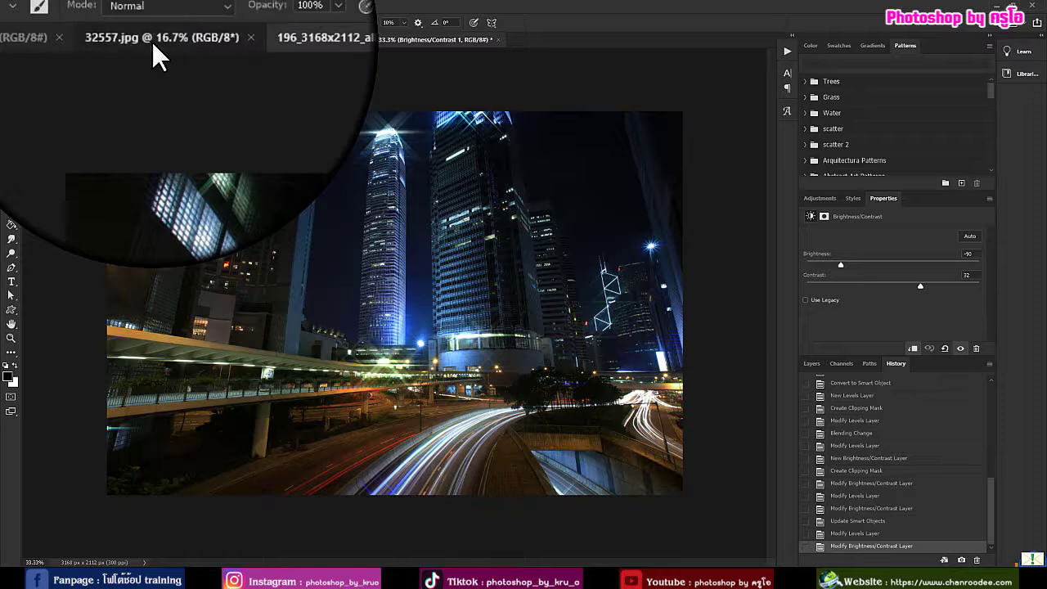
# Switch to the portrait 32557.jpg and run the star action from the star effect set on it, accepting the smart filter notices
pyautogui.click(152, 42)
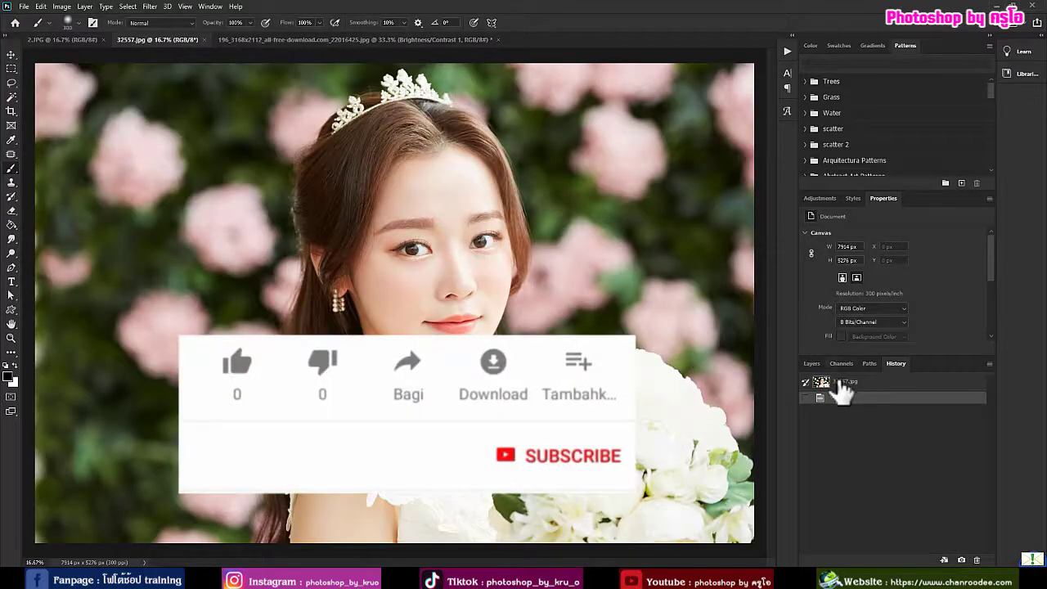
pyautogui.click(811, 363)
pyautogui.click(785, 52)
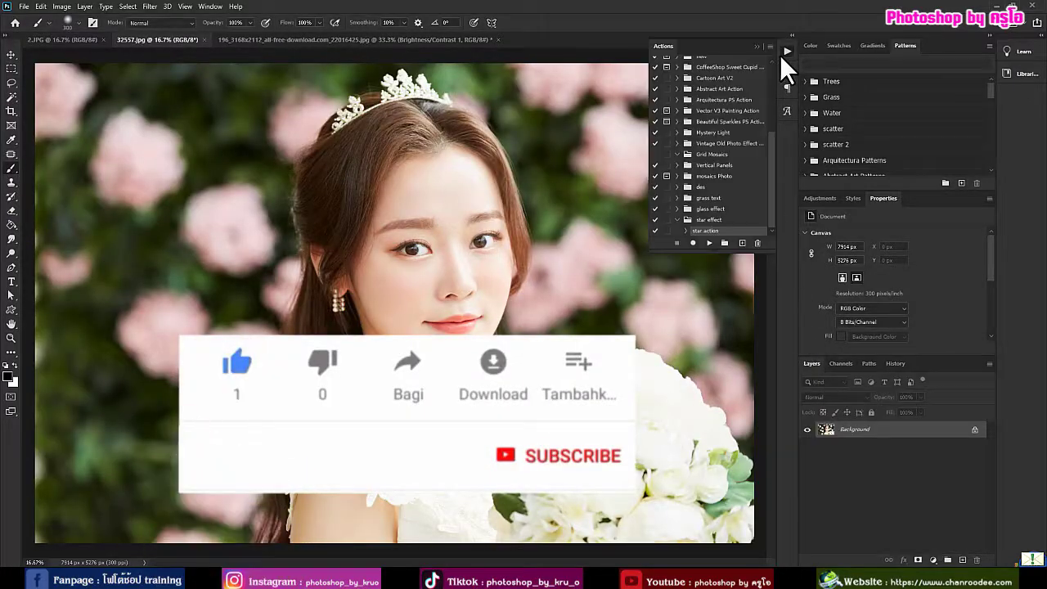
pyautogui.click(709, 244)
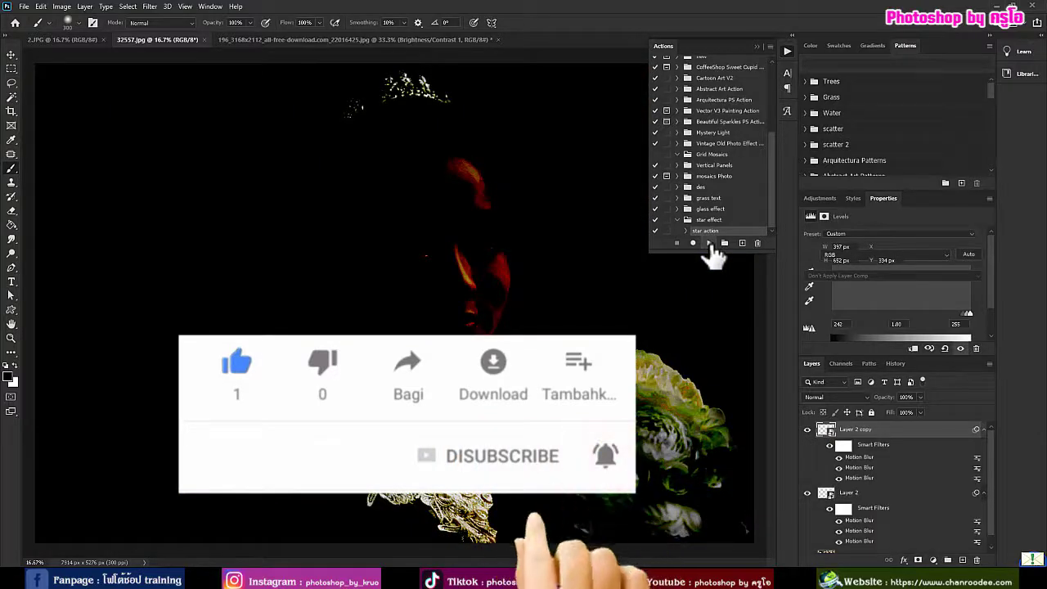
pyautogui.click(550, 221)
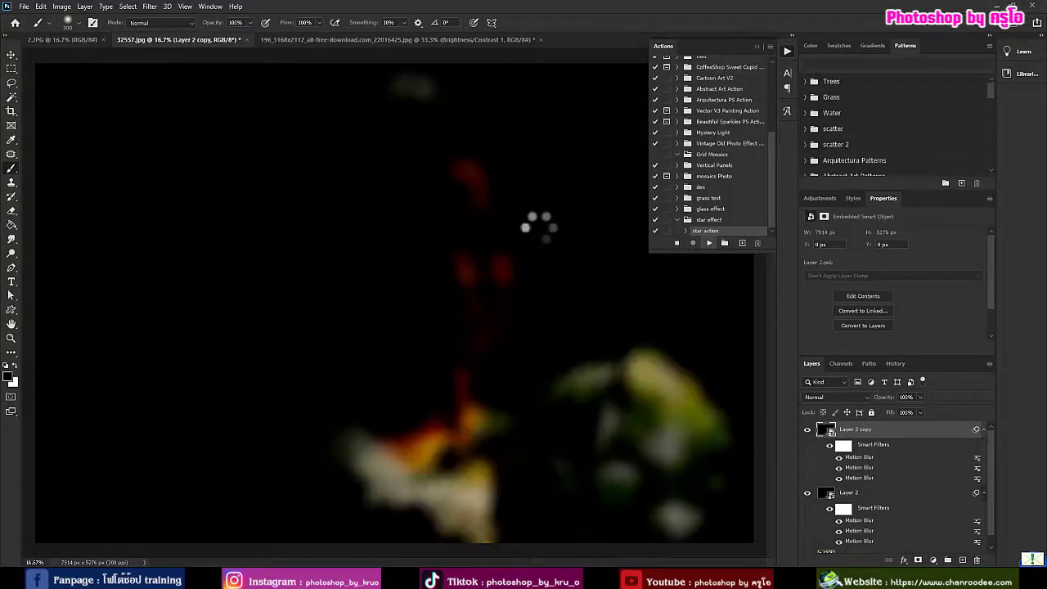
pyautogui.click(539, 229)
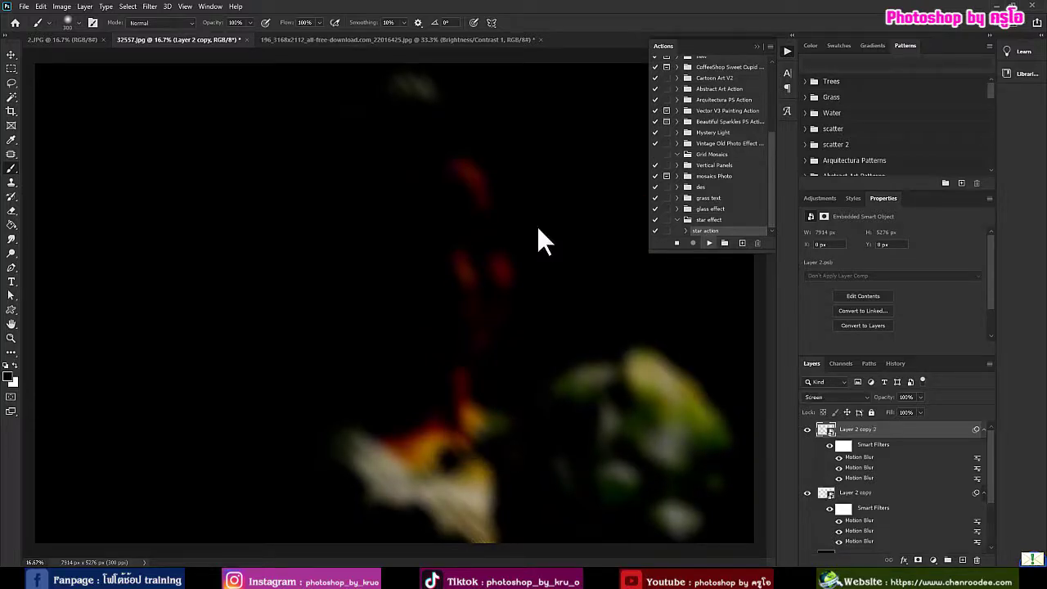
pyautogui.click(536, 224)
pyautogui.click(540, 229)
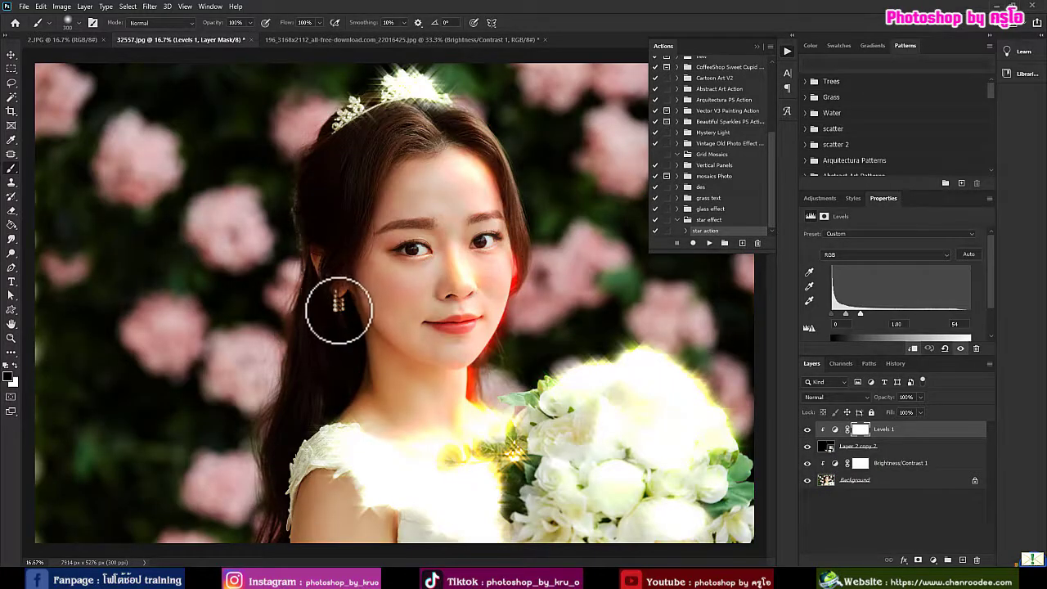
# Open the portrait's Layer 2 copy 2 smart object down to Layer 2.psb and lower the black input level of Levels 1
pyautogui.click(828, 452)
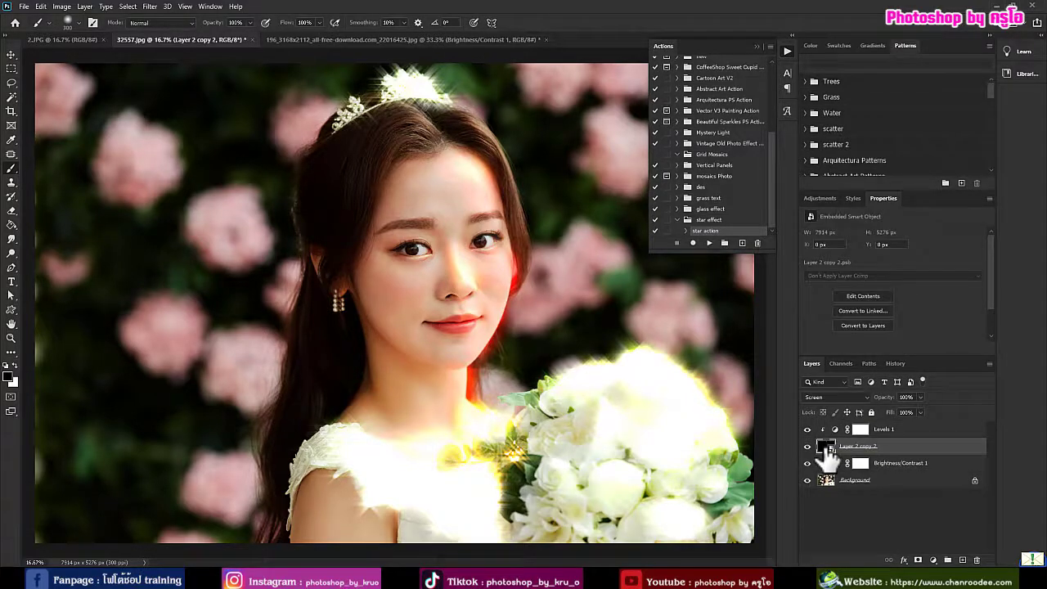
pyautogui.doubleClick(826, 448)
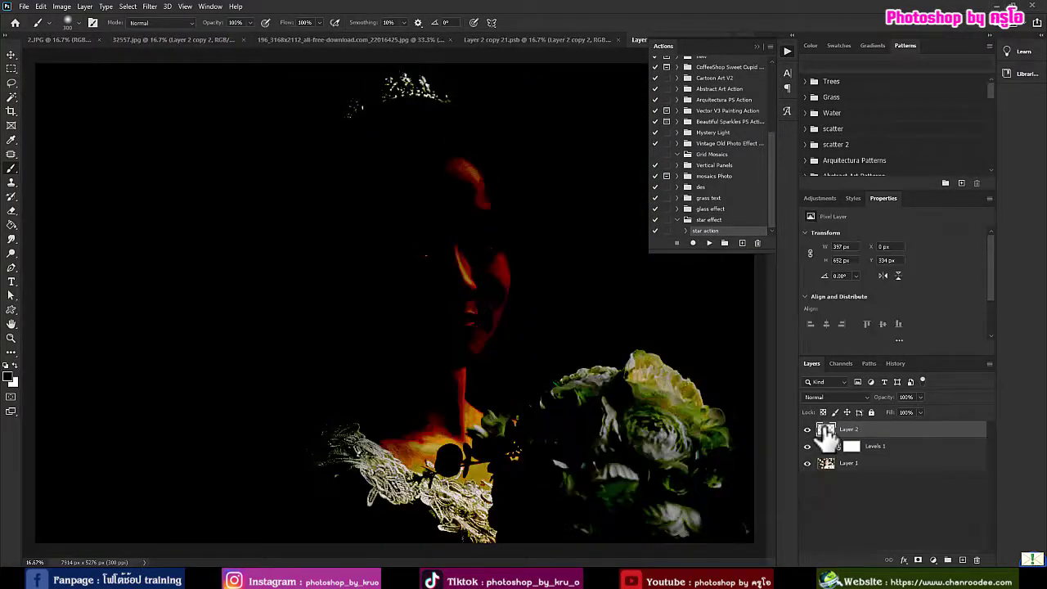
pyautogui.click(827, 449)
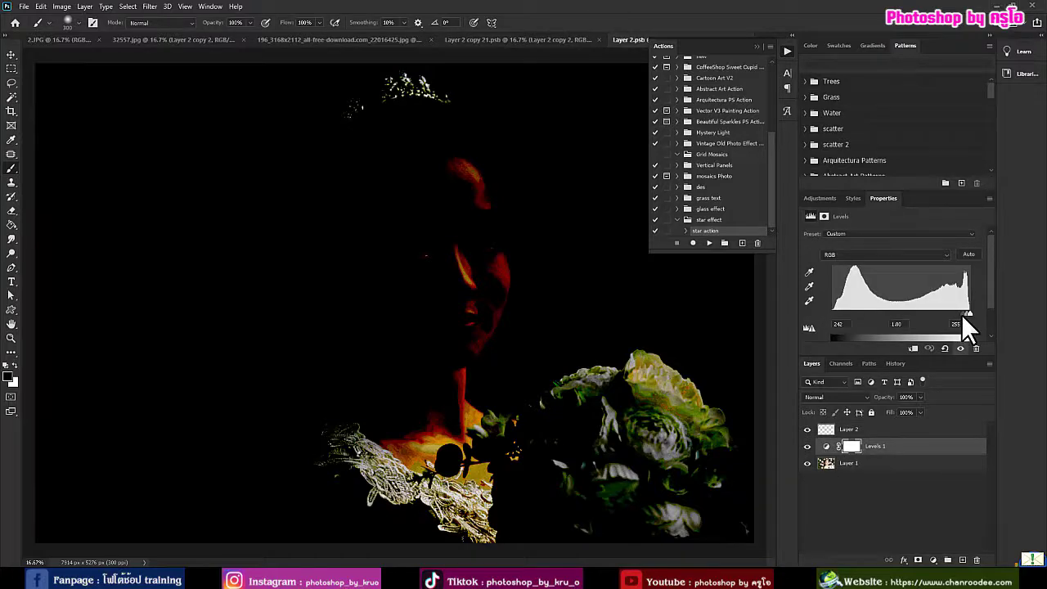
pyautogui.moveTo(962, 314)
pyautogui.mouseDown()
pyautogui.moveTo(976, 312)
pyautogui.moveTo(950, 312)
pyautogui.mouseUp()
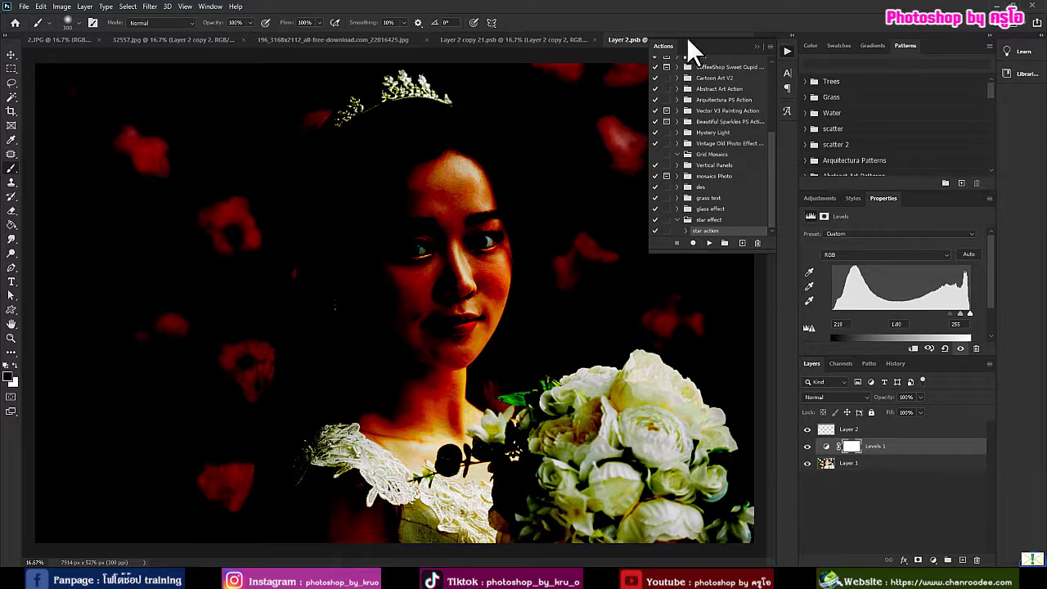
# Close Layer 2.psb and Layer 2 copy 21.psb, saving the changes in both
pyautogui.click(756, 45)
pyautogui.click(746, 39)
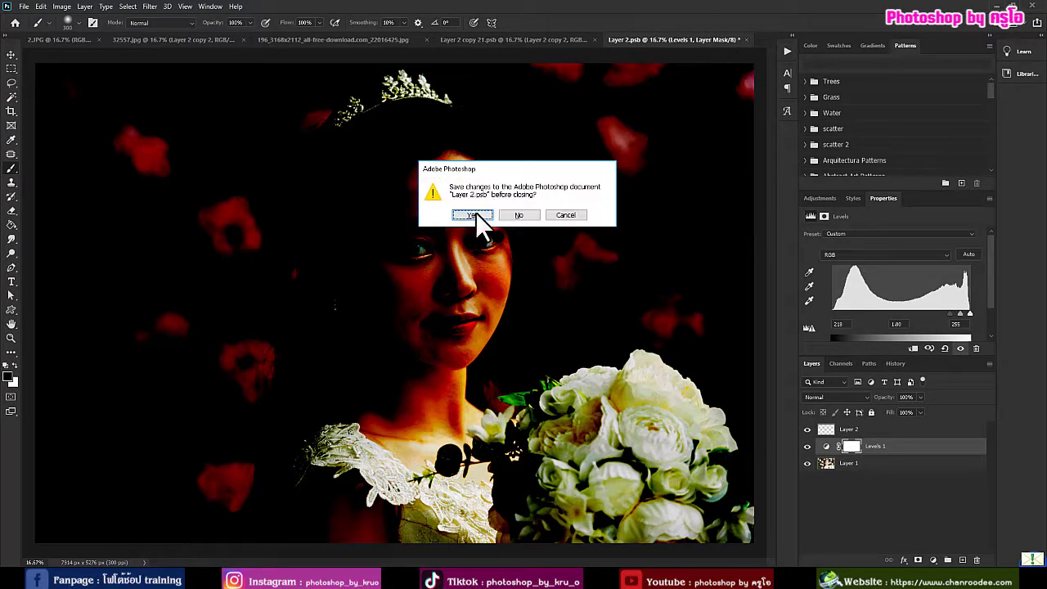
pyautogui.click(475, 216)
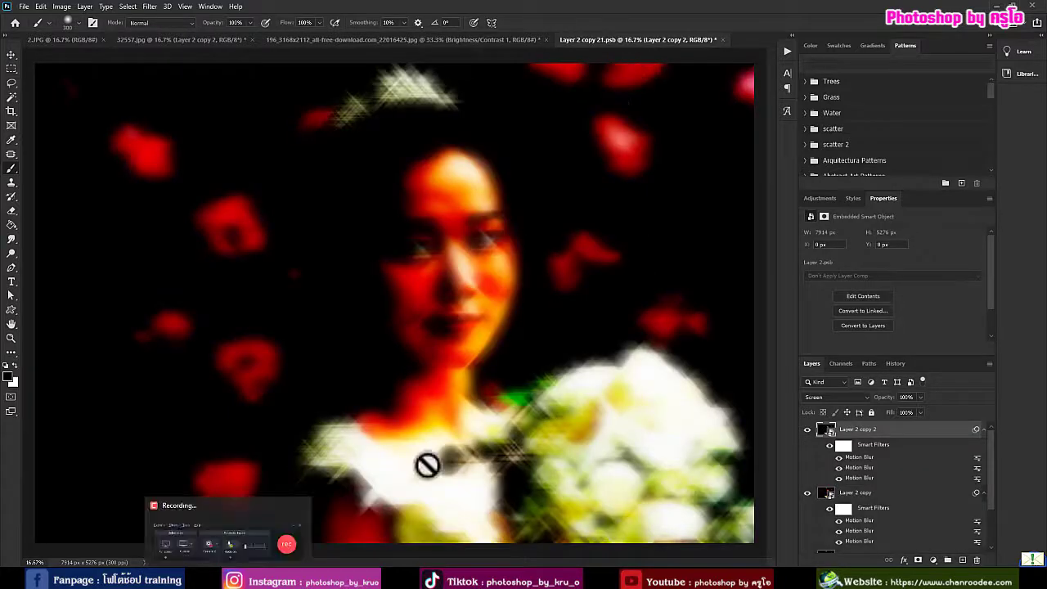
pyautogui.click(723, 39)
pyautogui.click(482, 217)
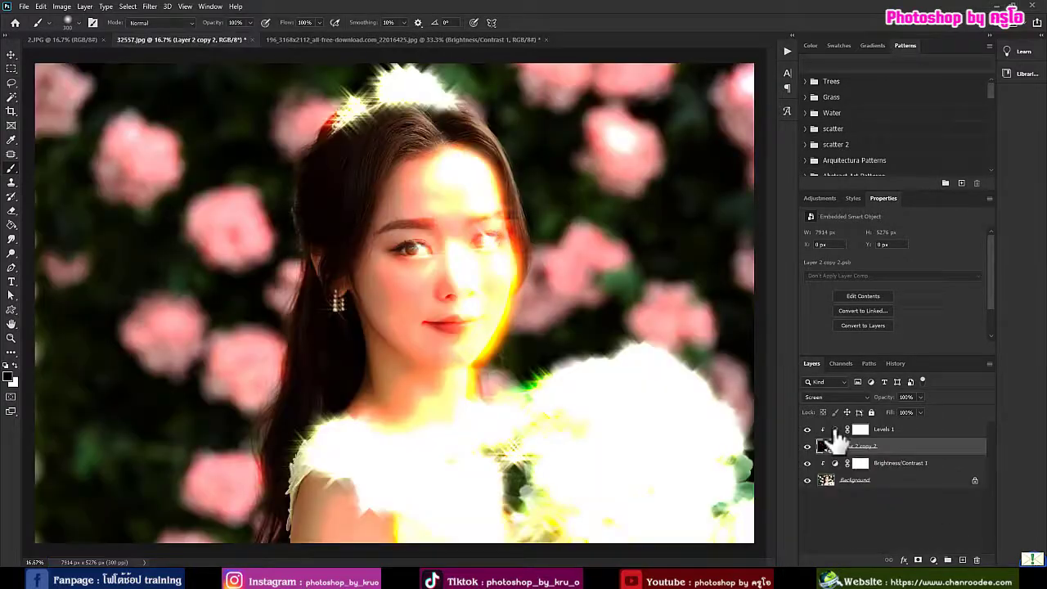
# Raise the portrait's Levels 1 white input level, and set Brightness/Contrast 1 to brightness -82 and contrast 74
pyautogui.click(836, 431)
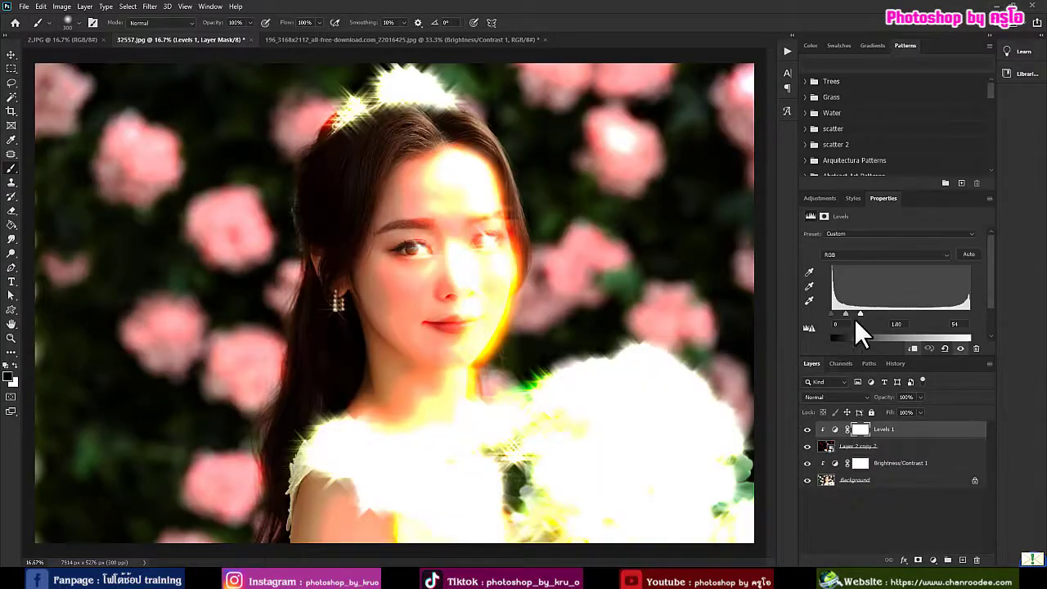
pyautogui.moveTo(862, 314); pyautogui.dragTo(890, 312)
pyautogui.click(835, 464)
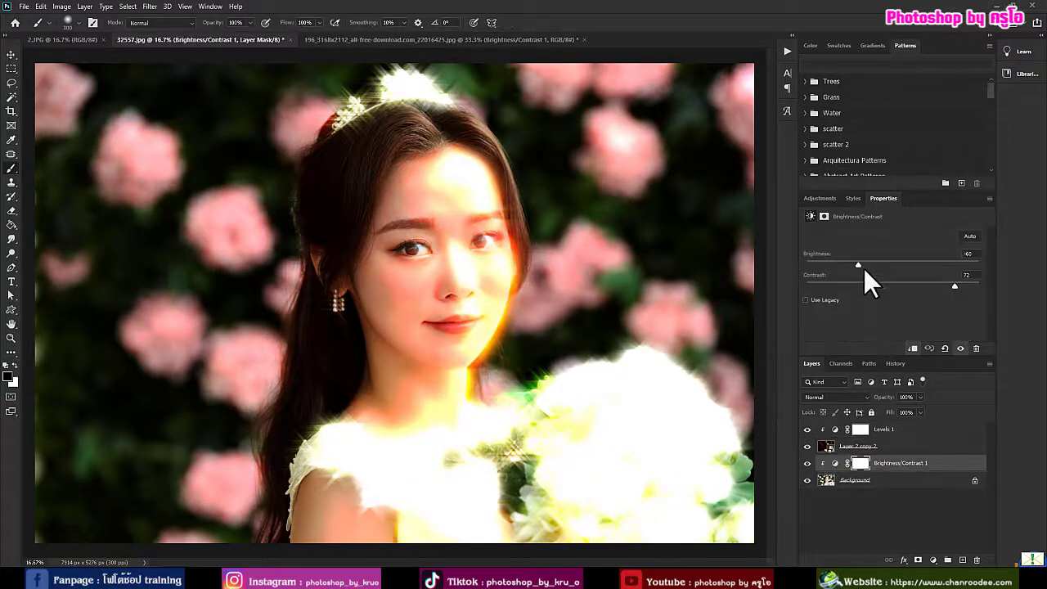
pyautogui.moveTo(850, 262); pyautogui.dragTo(844, 262)
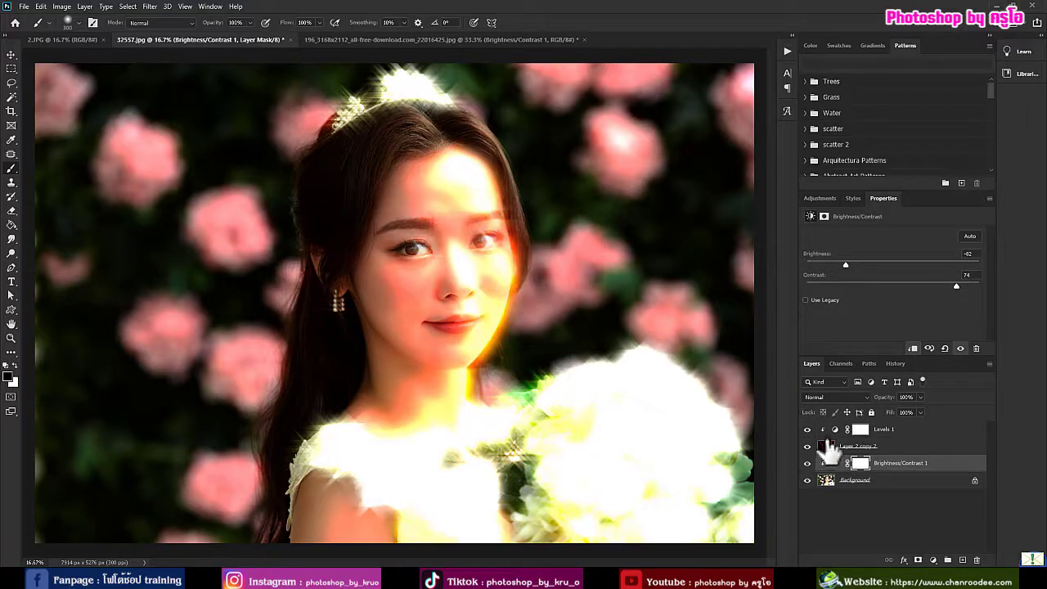
# Paint black on the Levels 1 layer mask over the face, dress and bouquet to soften the glow there
pyautogui.click(860, 429)
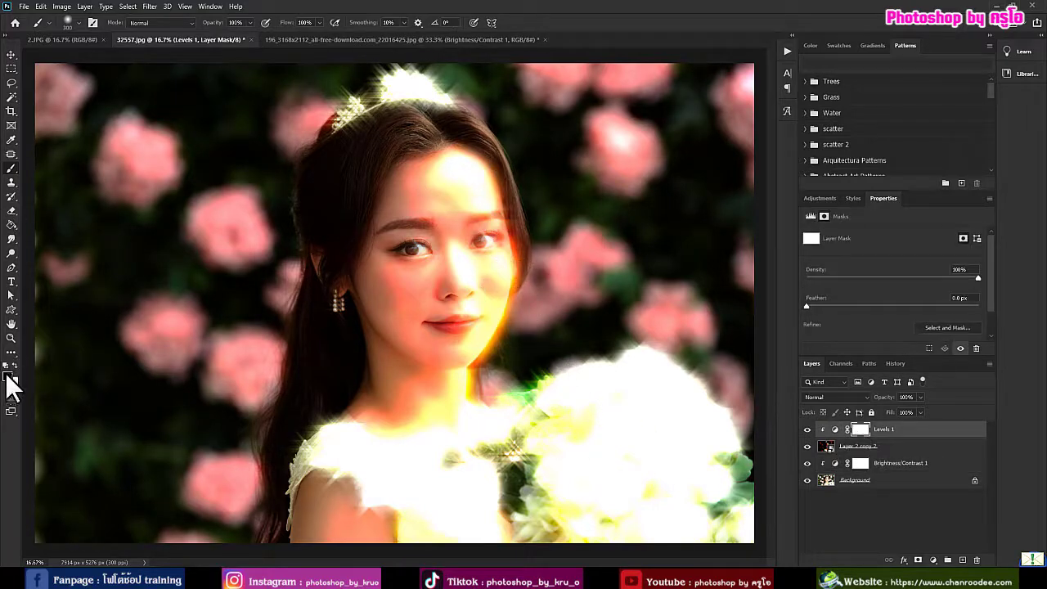
pyautogui.moveTo(443, 198)
pyautogui.mouseDown()
pyautogui.moveTo(436, 170)
pyautogui.moveTo(505, 193)
pyautogui.moveTo(444, 183)
pyautogui.moveTo(438, 205)
pyautogui.moveTo(461, 272)
pyautogui.moveTo(483, 300)
pyautogui.moveTo(447, 357)
pyautogui.moveTo(483, 291)
pyautogui.moveTo(464, 369)
pyautogui.moveTo(483, 361)
pyautogui.moveTo(487, 406)
pyautogui.moveTo(450, 177)
pyautogui.moveTo(470, 269)
pyautogui.moveTo(456, 337)
pyautogui.moveTo(427, 363)
pyautogui.moveTo(425, 414)
pyautogui.moveTo(391, 450)
pyautogui.moveTo(395, 474)
pyautogui.moveTo(417, 483)
pyautogui.moveTo(368, 485)
pyautogui.moveTo(328, 433)
pyautogui.moveTo(444, 517)
pyautogui.moveTo(497, 513)
pyautogui.moveTo(588, 420)
pyautogui.moveTo(647, 426)
pyautogui.moveTo(624, 372)
pyautogui.moveTo(656, 350)
pyautogui.moveTo(716, 412)
pyautogui.moveTo(679, 556)
pyautogui.moveTo(587, 474)
pyautogui.moveTo(633, 423)
pyautogui.moveTo(638, 540)
pyautogui.mouseUp()
pyautogui.moveTo(500, 498)
pyautogui.mouseDown()
pyautogui.moveTo(498, 461)
pyautogui.moveTo(556, 428)
pyautogui.moveTo(495, 398)
pyautogui.moveTo(682, 535)
pyautogui.moveTo(561, 463)
pyautogui.moveTo(706, 504)
pyautogui.mouseUp()
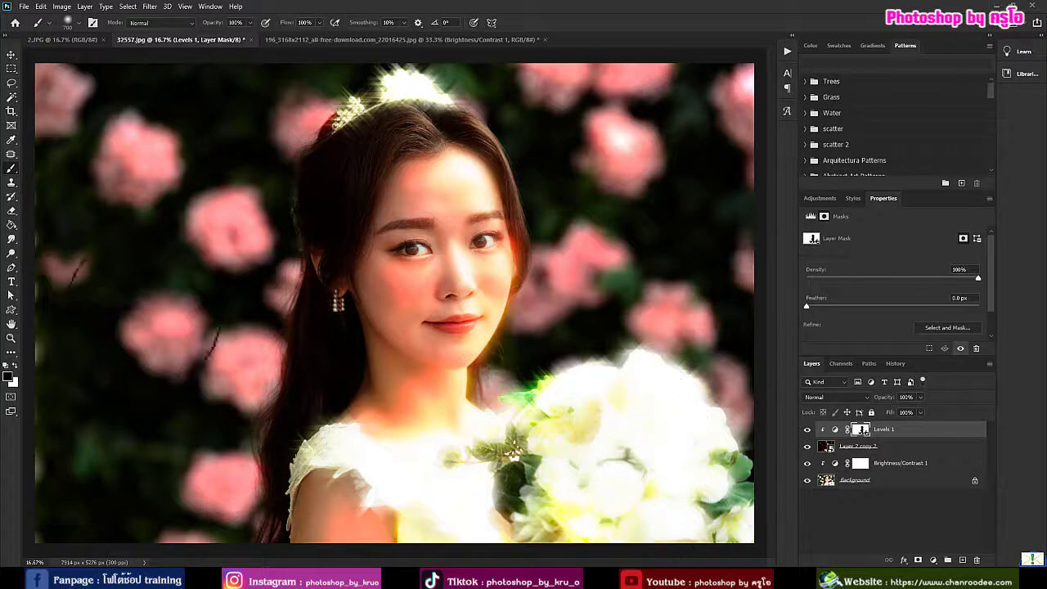
# Switch to the jewellery photo 2.JPG and run the star action on it, accepting the smart filter notices
pyautogui.click(51, 41)
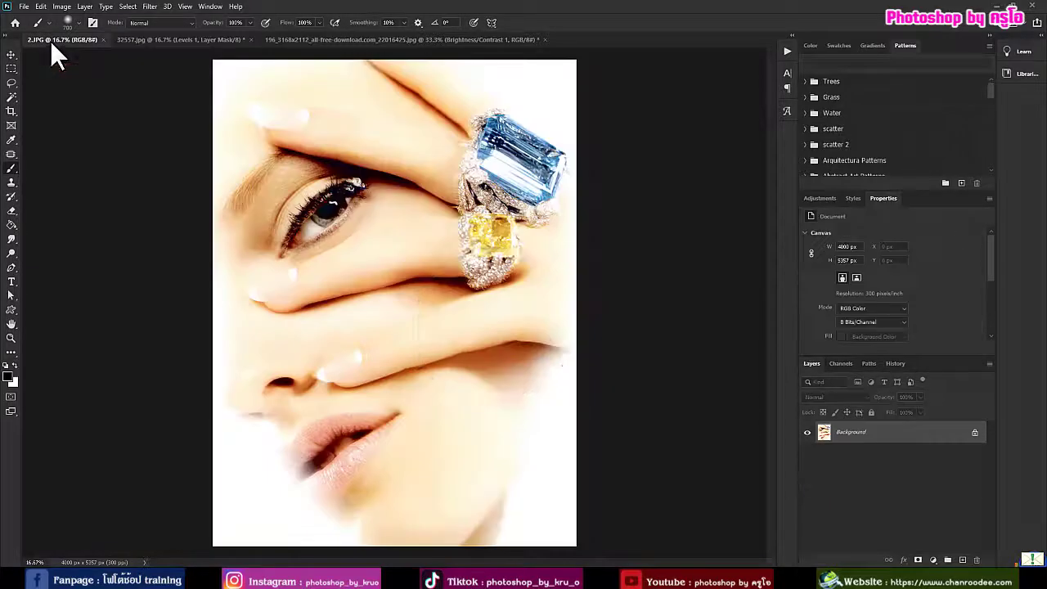
pyautogui.click(786, 53)
pyautogui.click(708, 244)
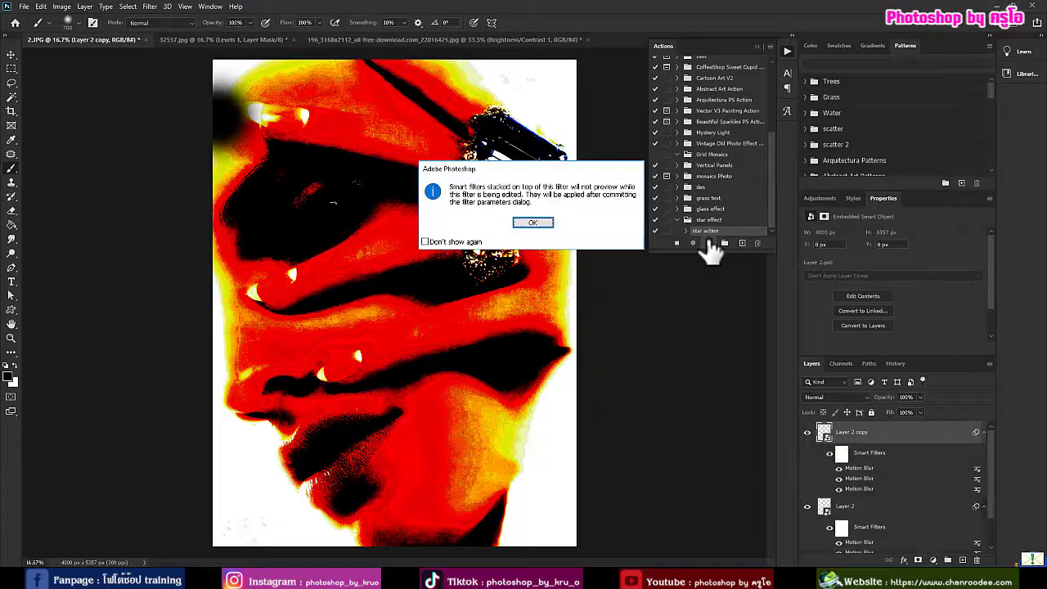
pyautogui.click(528, 226)
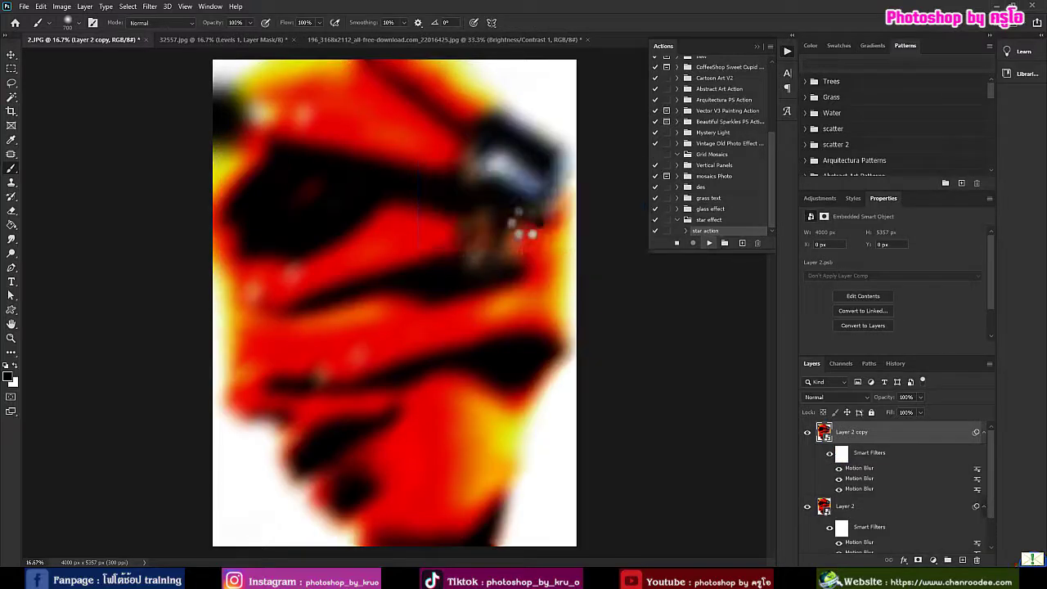
pyautogui.click(530, 221)
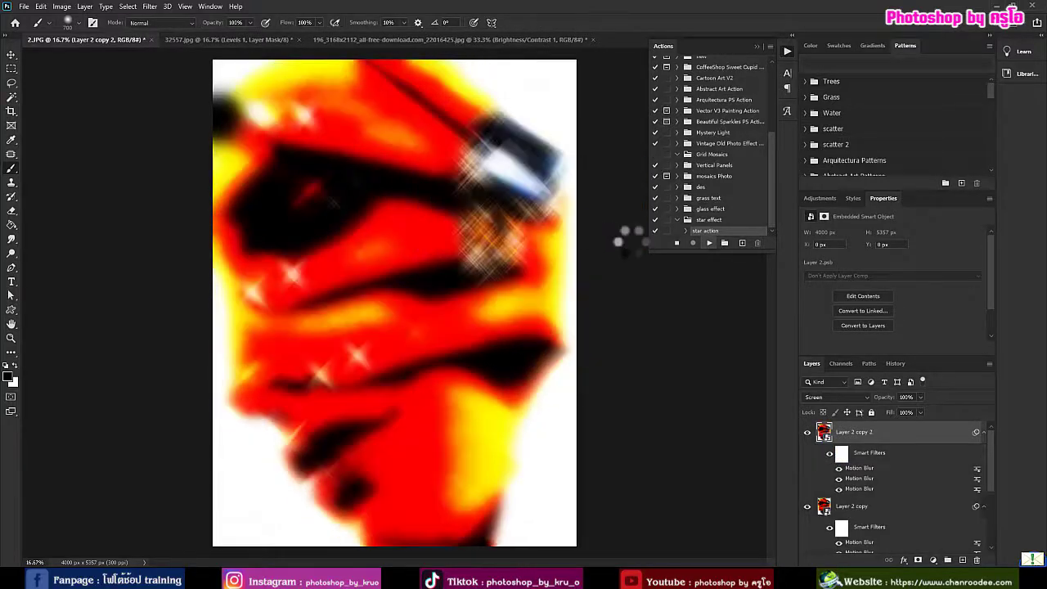
pyautogui.click(533, 223)
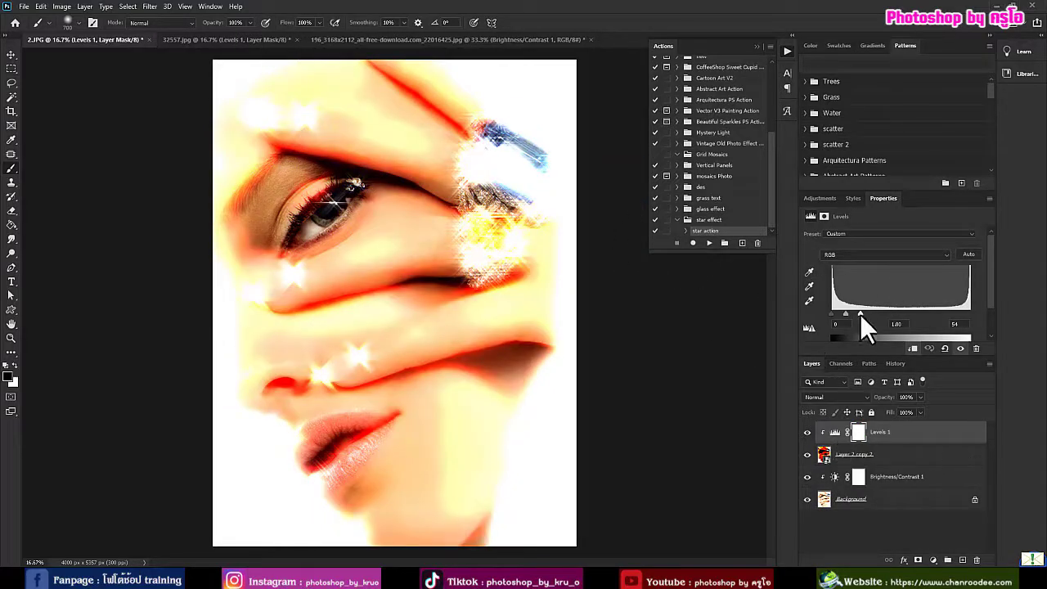
# Set the jewellery photo's Levels 1 white input level to 102 and lower the brightness of Brightness/Contrast 1
pyautogui.moveTo(859, 314); pyautogui.dragTo(887, 315)
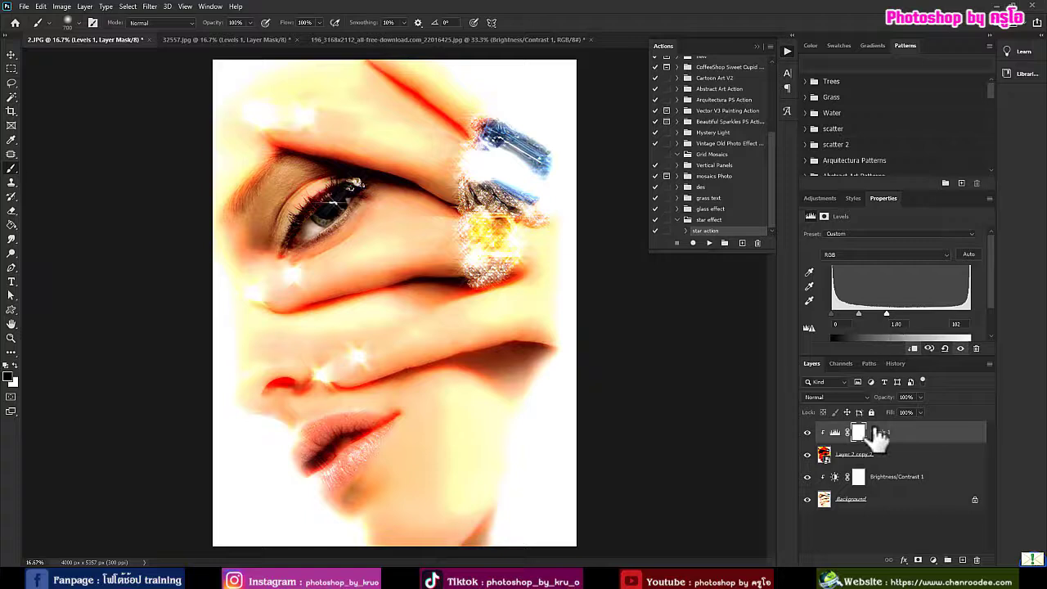
pyautogui.click(836, 477)
pyautogui.moveTo(853, 263); pyautogui.dragTo(832, 262)
# Paint black on the Levels 1 layer mask over the blue gemstone to reduce its glow
pyautogui.click(836, 432)
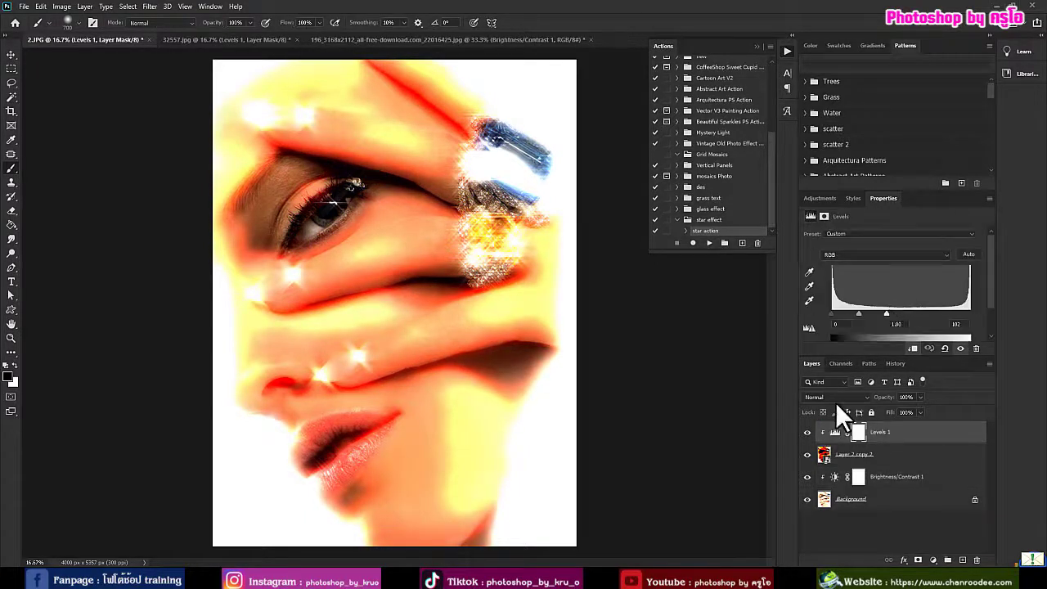
pyautogui.click(858, 431)
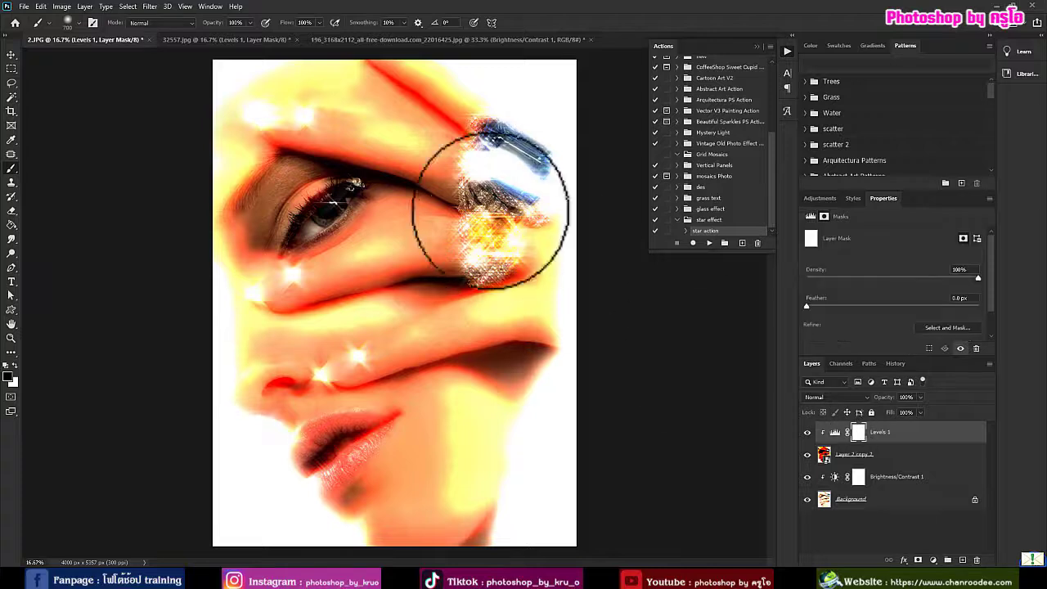
pyautogui.click(519, 192)
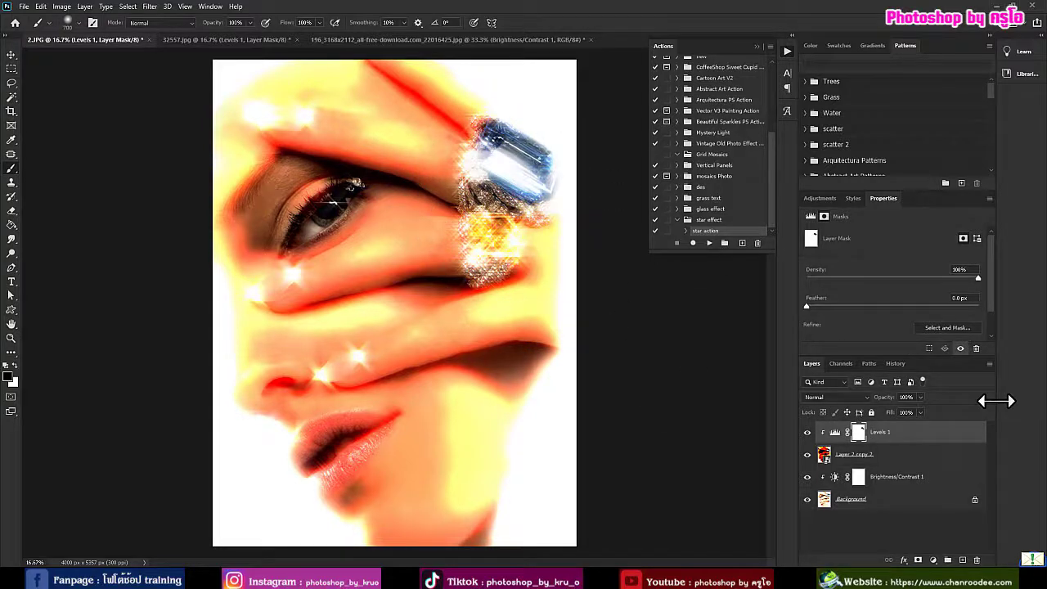